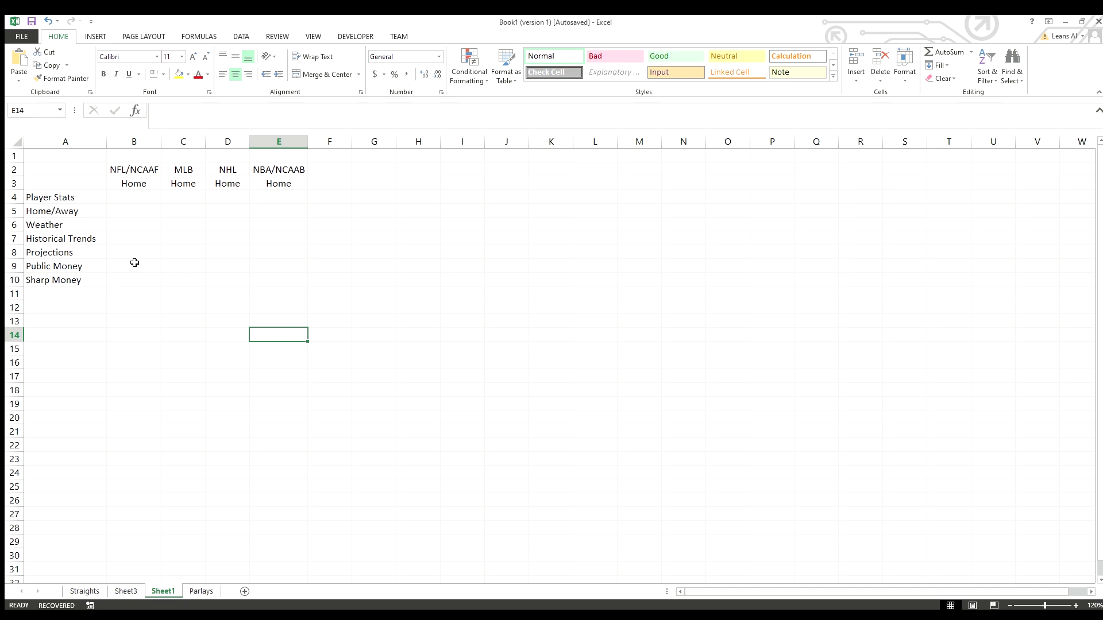
Enter 54.1, 53.1 and 50 in B4:B6 for Player Stats, Home/Away and Weather
click(146, 198)
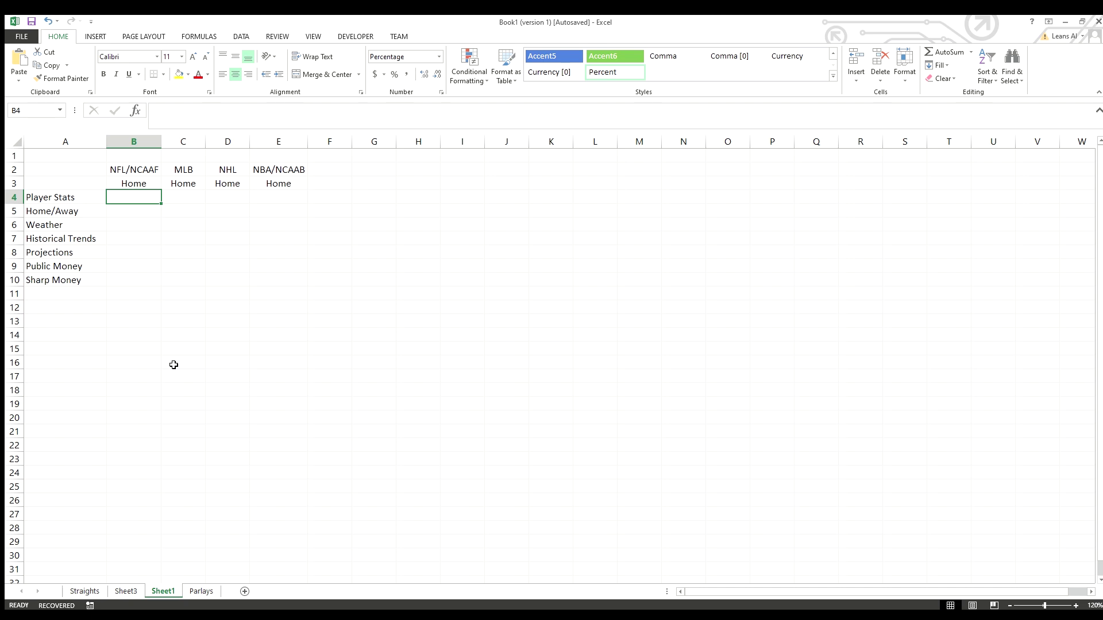
text(54.1)
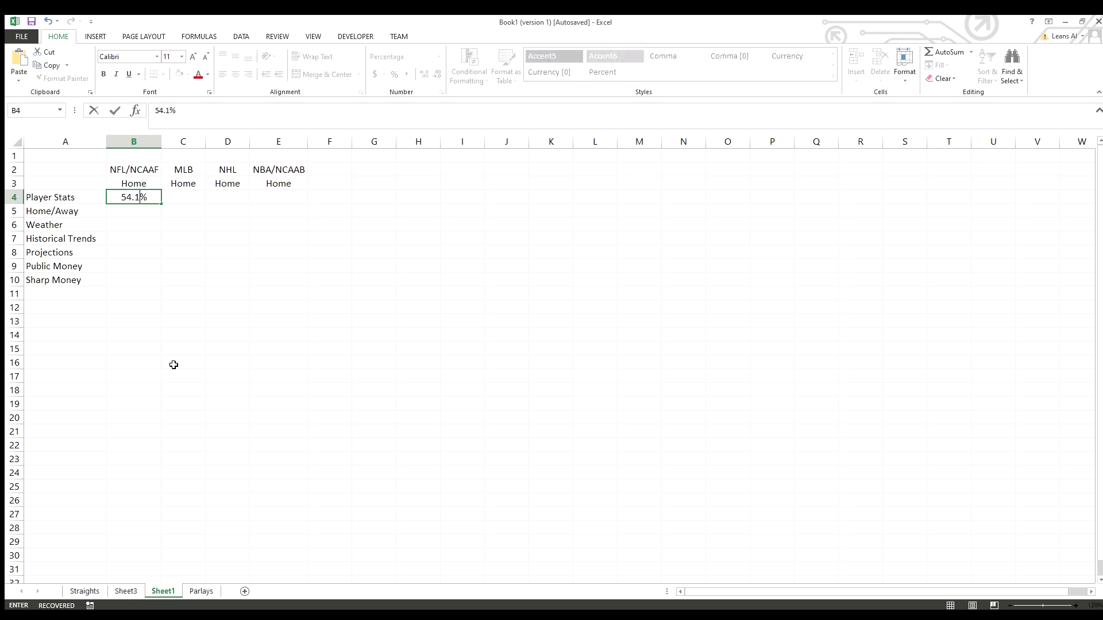
key(Return)
key(Up)
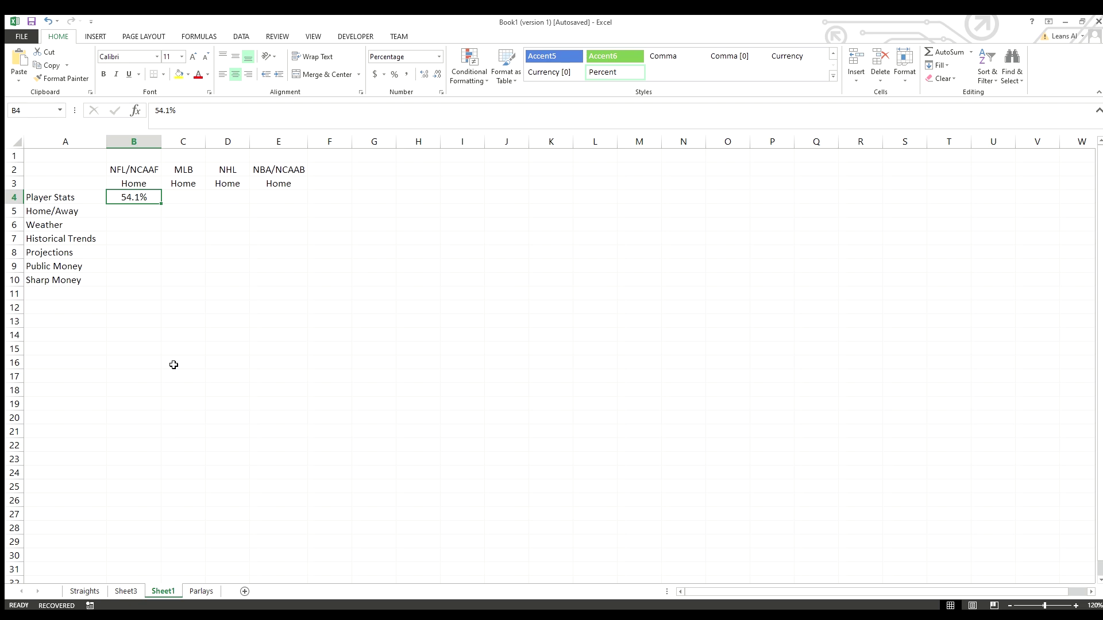
key(Down)
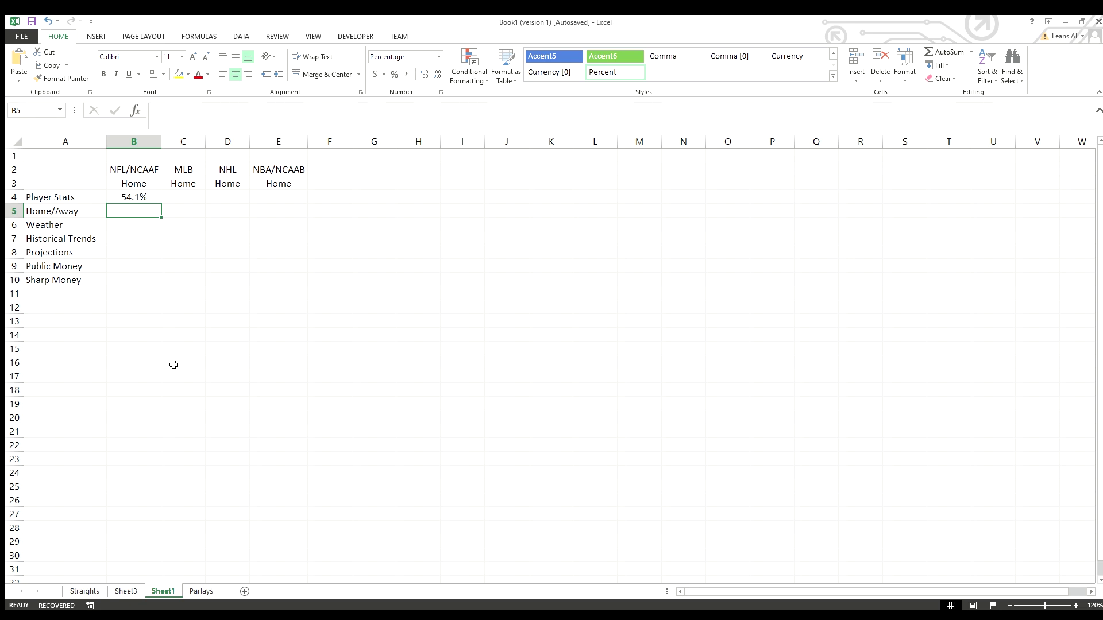
text(53.1)
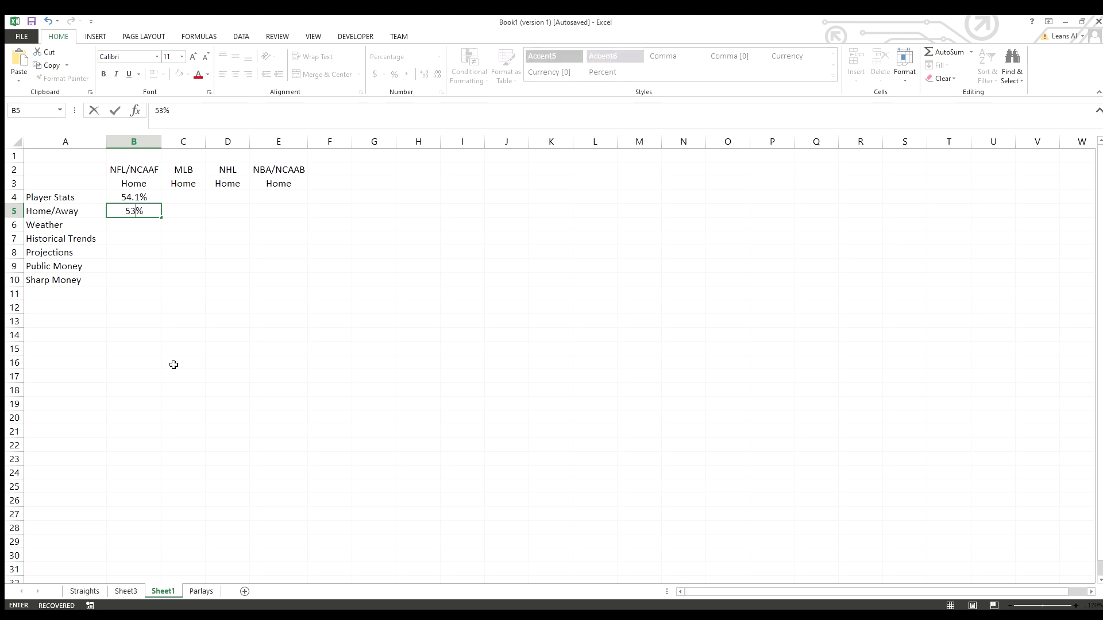
key(Return)
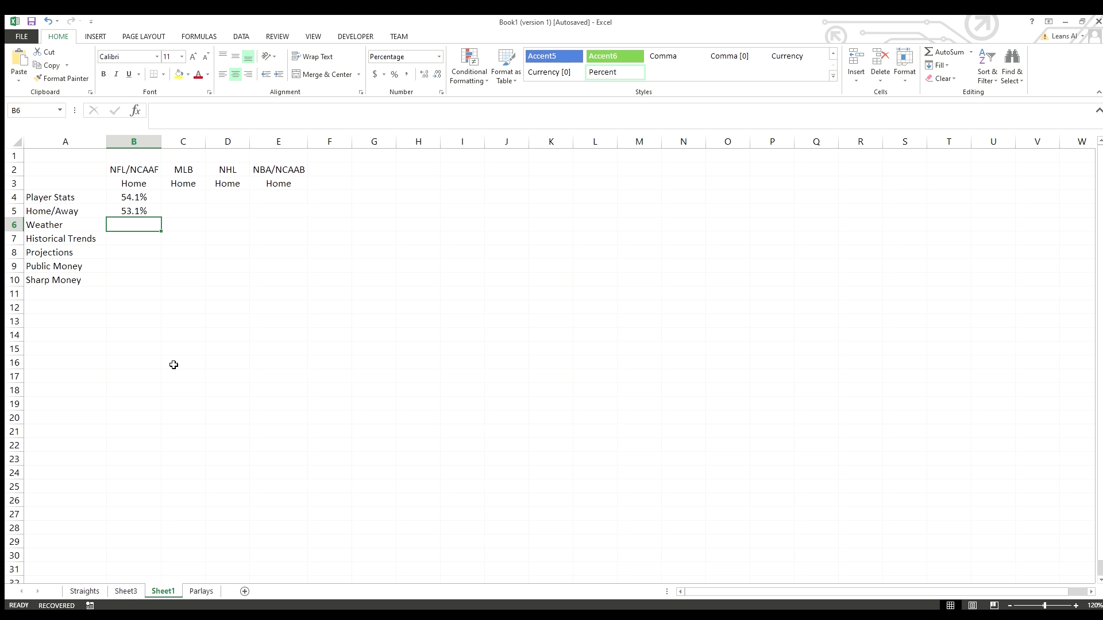
text(5.)
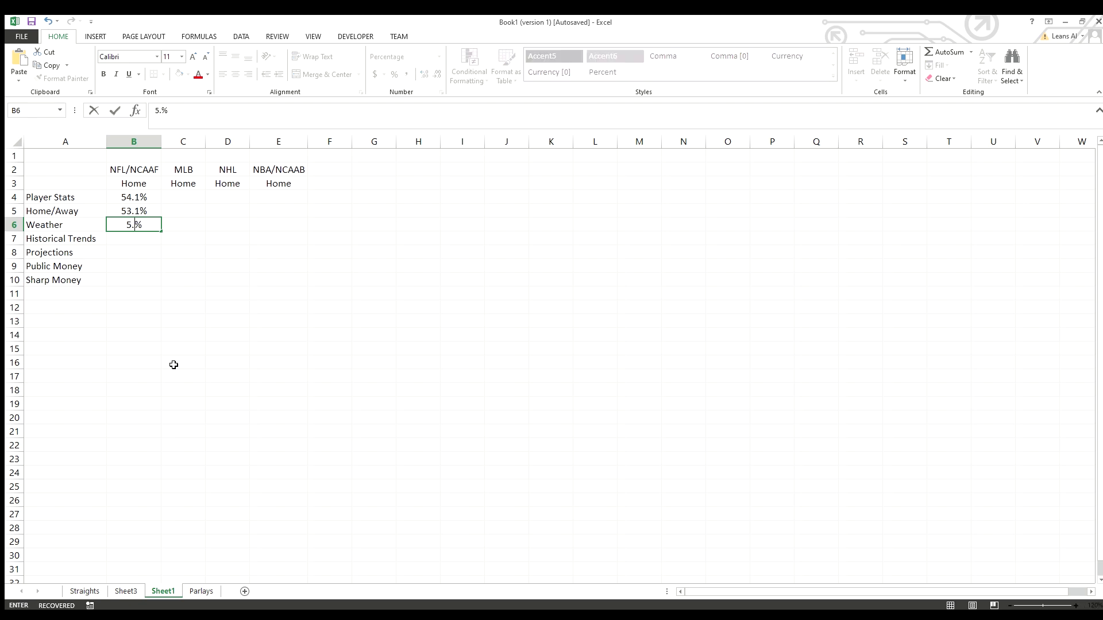
key(BackSpace)
text(0)
key(Return)
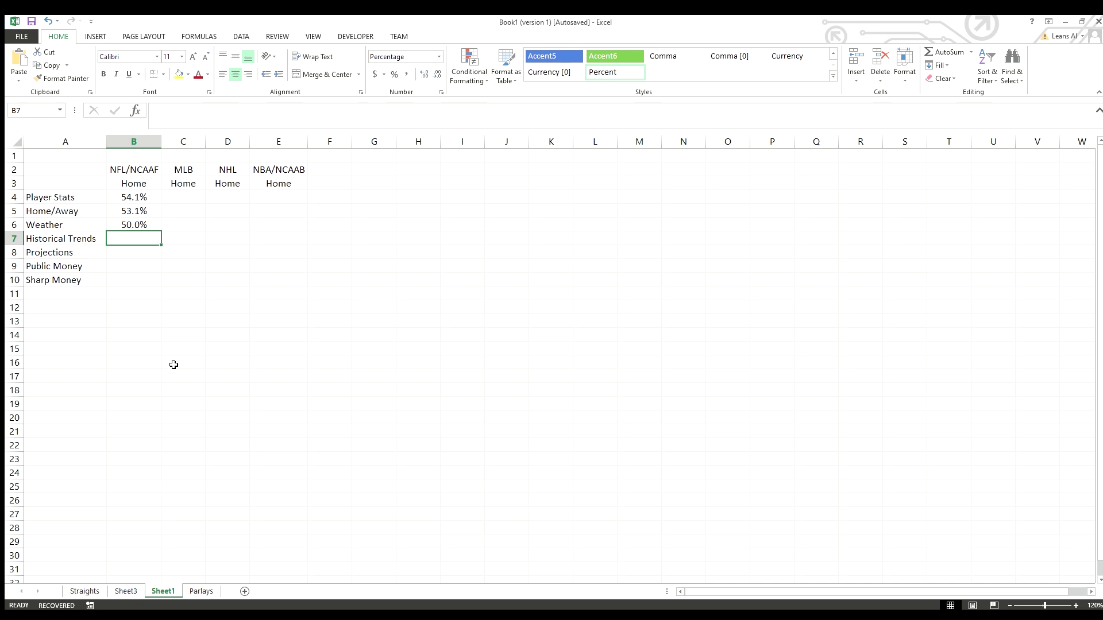
Enter 49.1 for Historical Trends and 55 for Projections in B7 and B8
text(49.1)
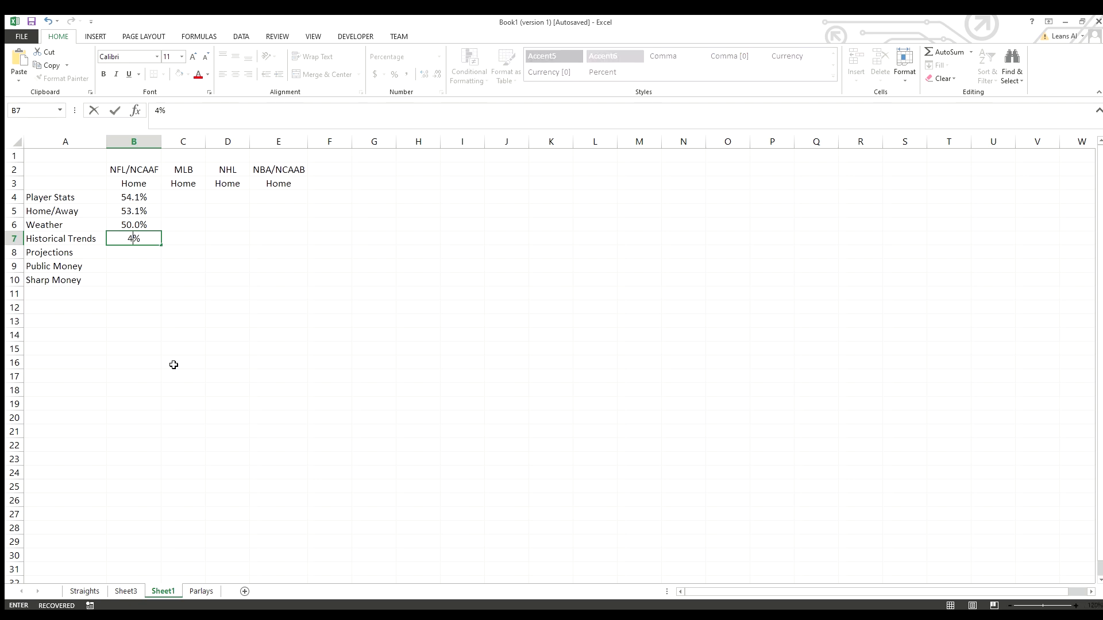
key(Return)
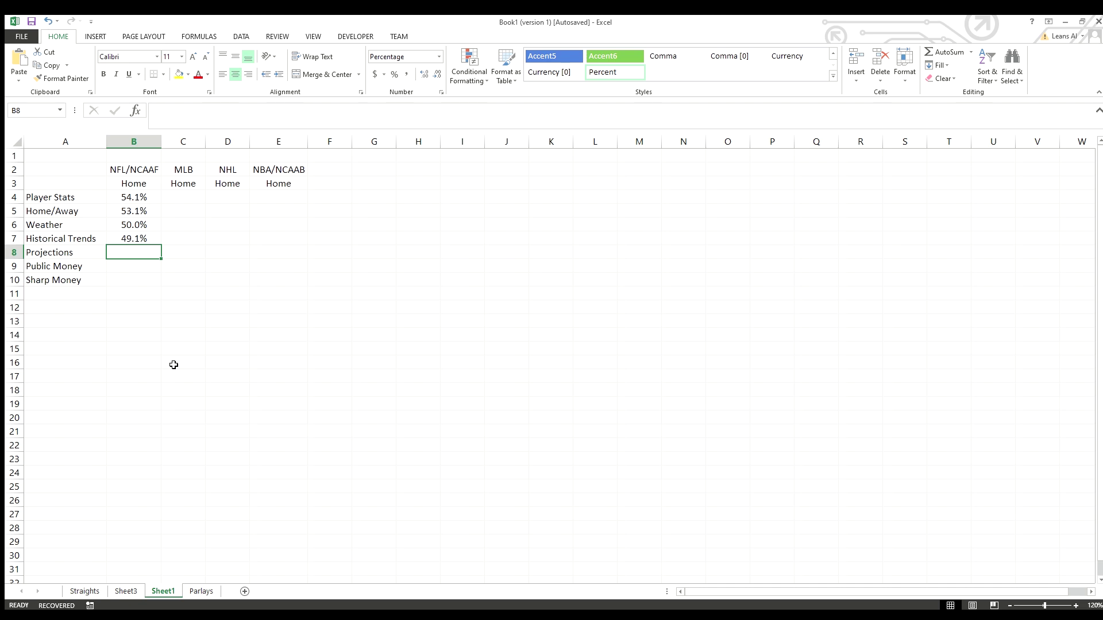
text(55.)
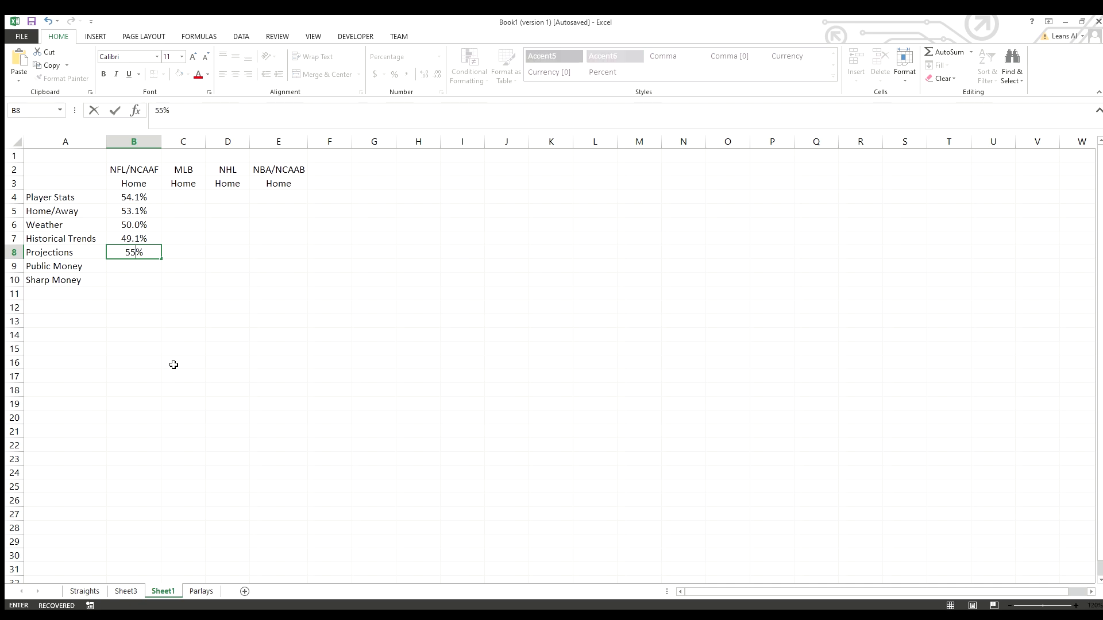
key(Return)
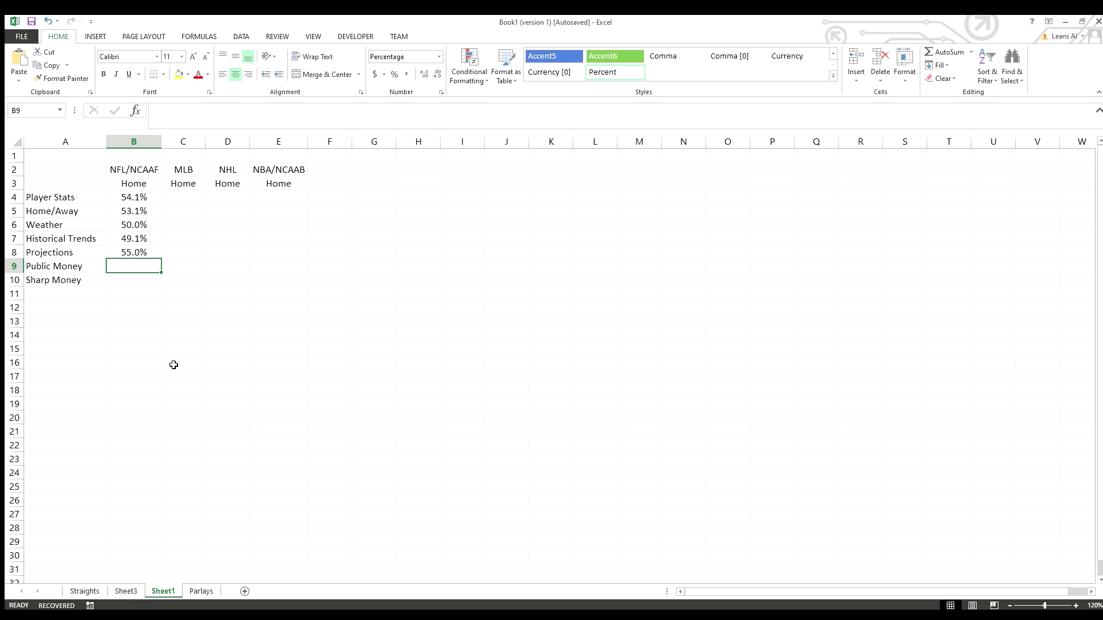
Enter 45 for Public Money, correcting a mistyped 48, and 51 for Sharp Money
text(48.)
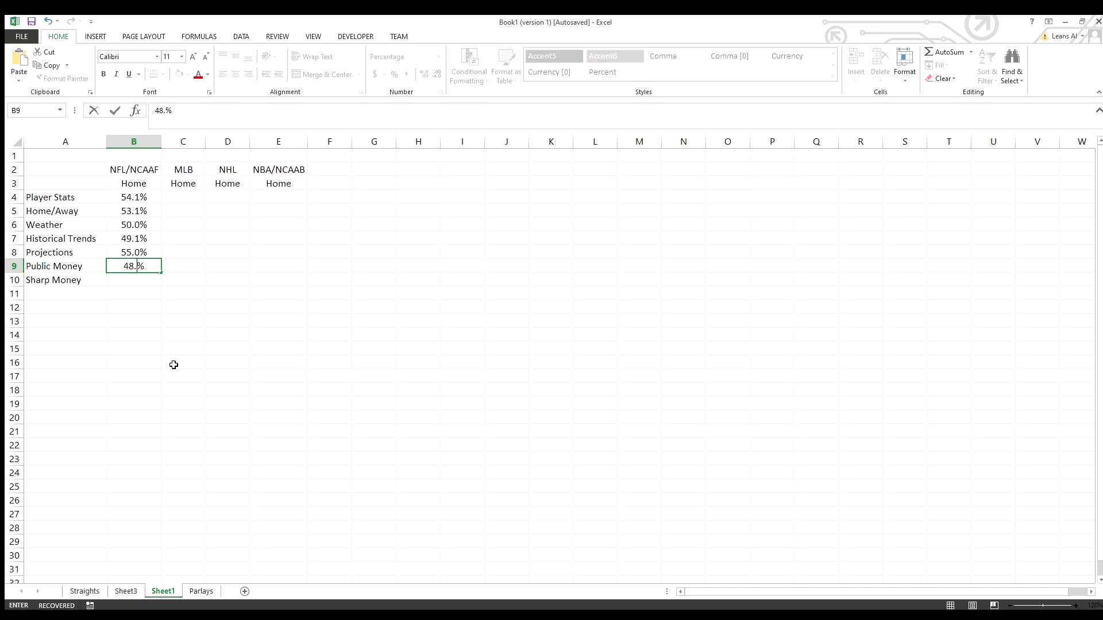
key(Return)
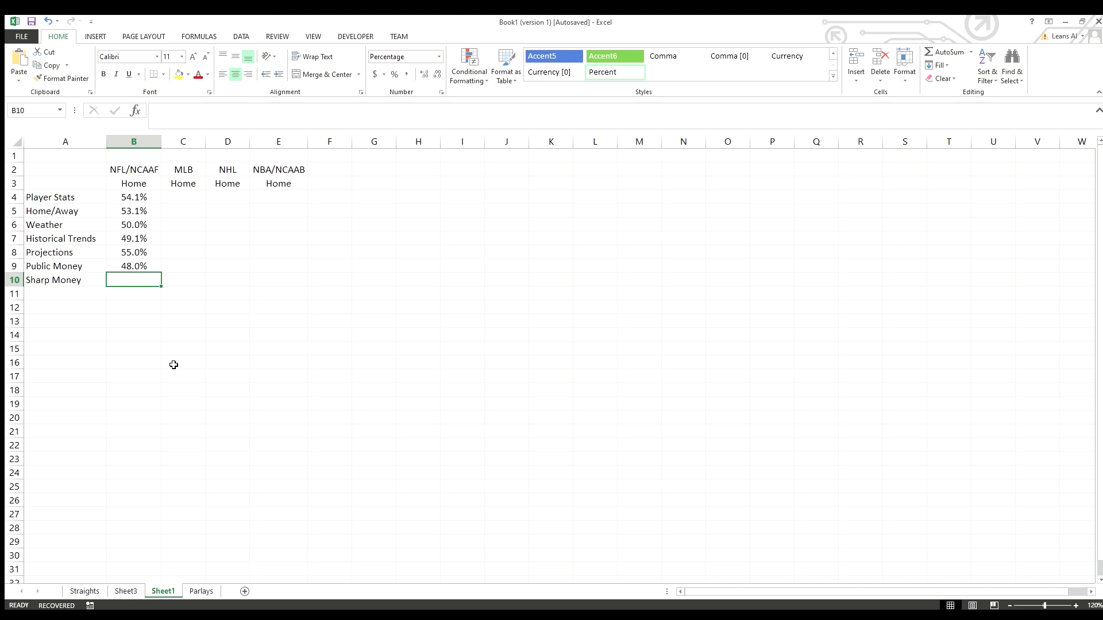
key(Up)
text(45)
key(Return)
text(51)
key(Return)
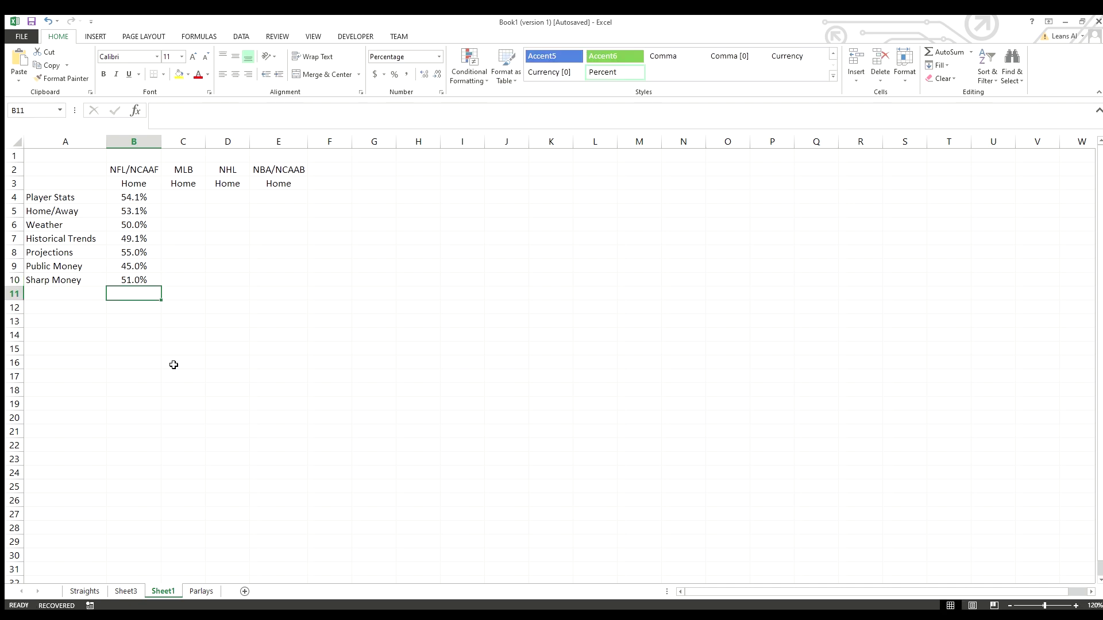
key(Up)
key(Down)
key(Down)
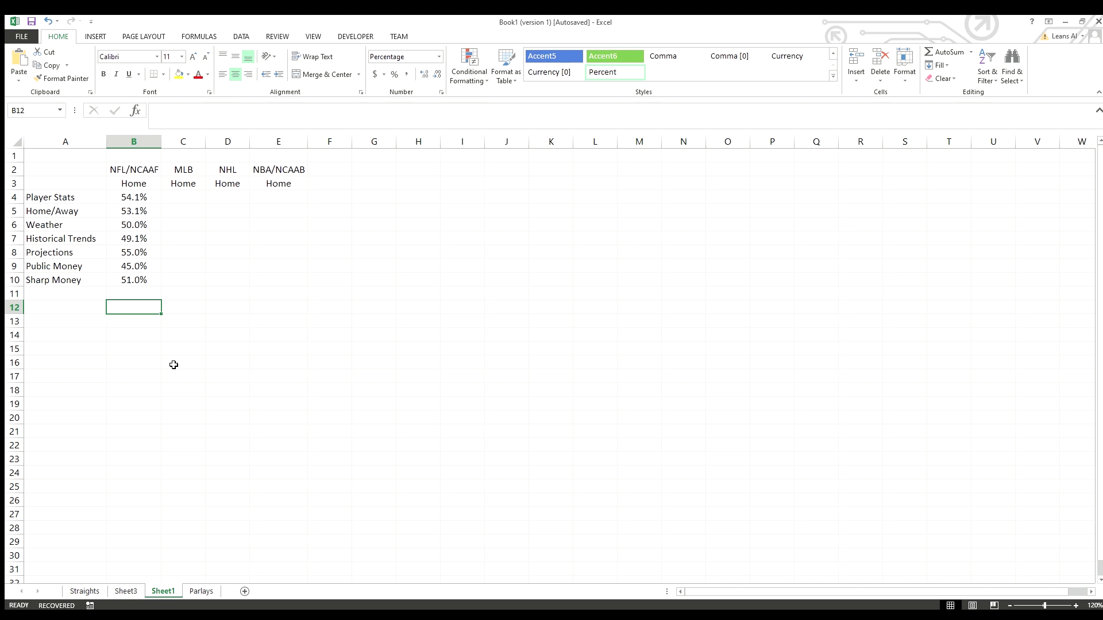
In B12, enter =AVERAGE(B4:B8,B10)+0.5 so the adjusted average shows 57.1%
text(=av)
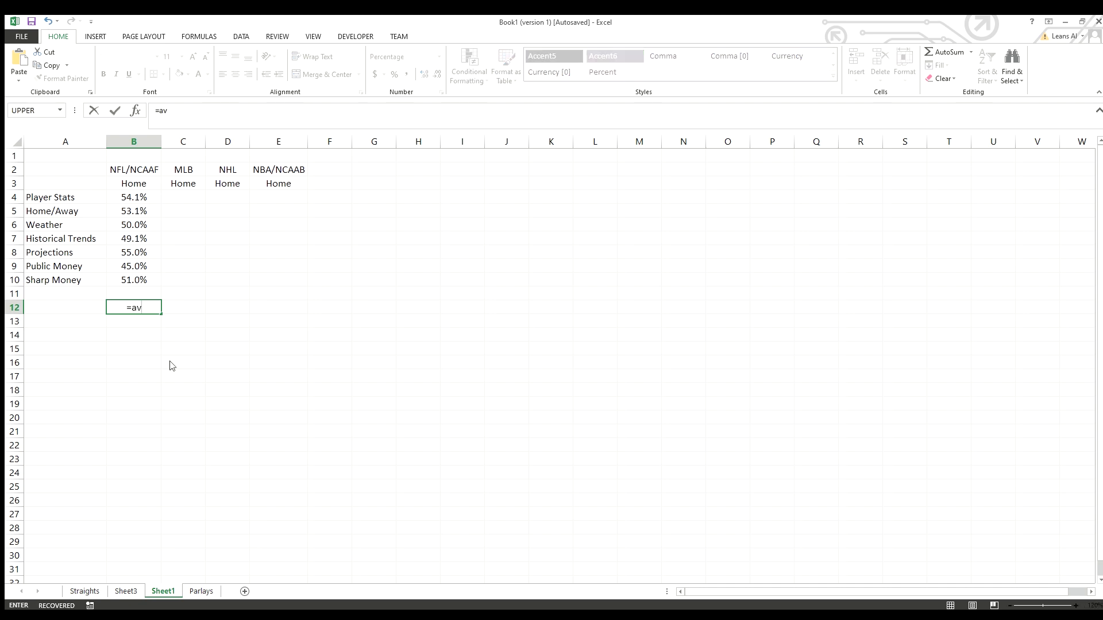
key(Tab)
drag(143, 197, 143, 260)
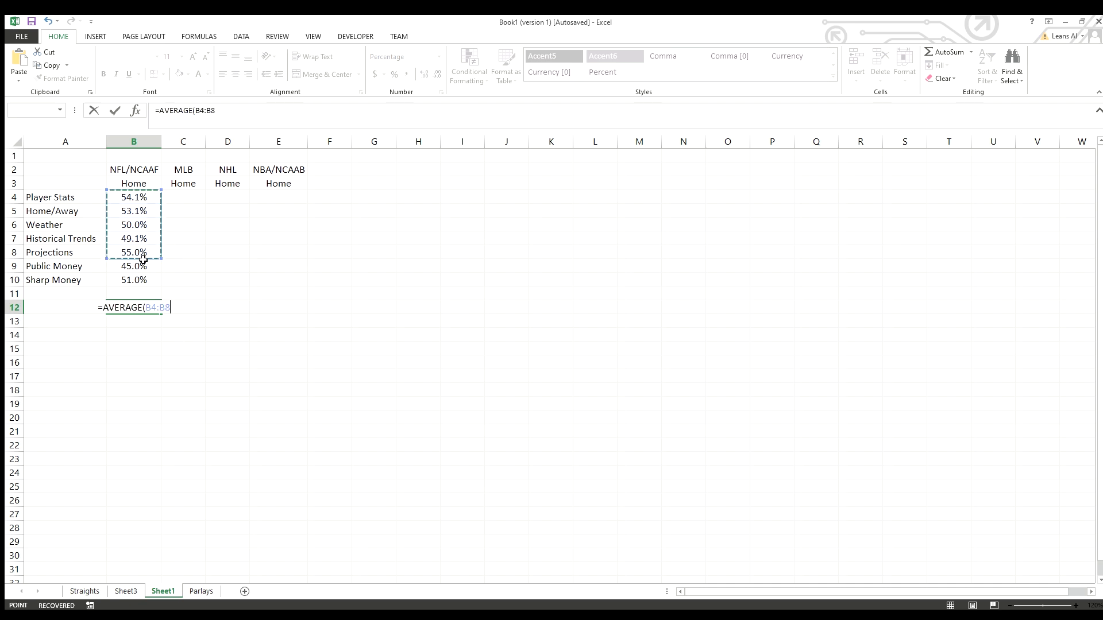
text(,)
click(144, 281)
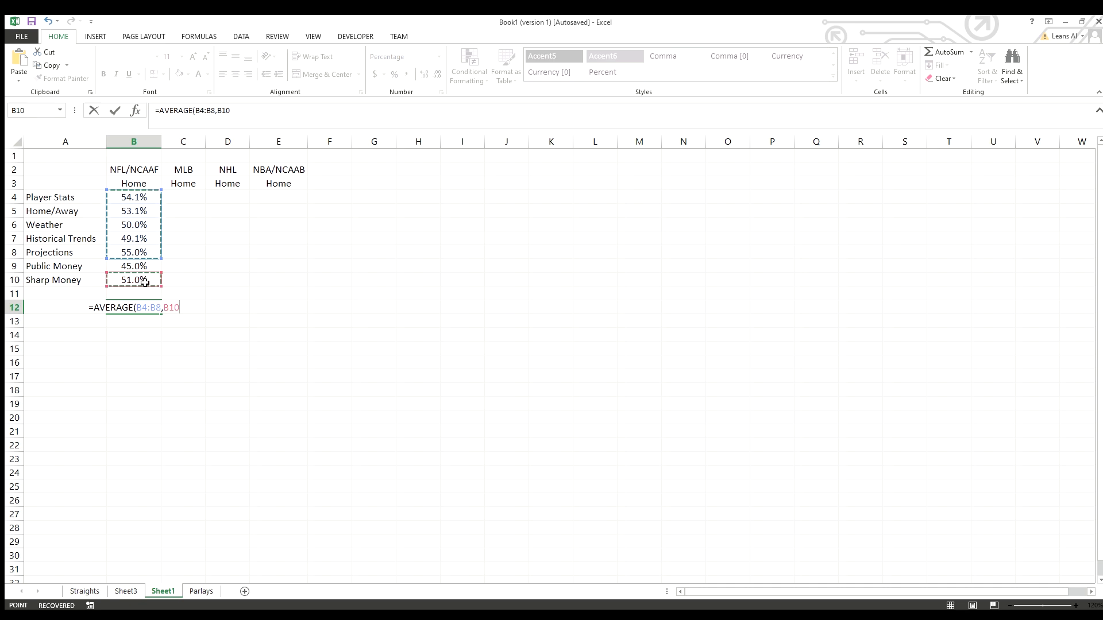
text()+)
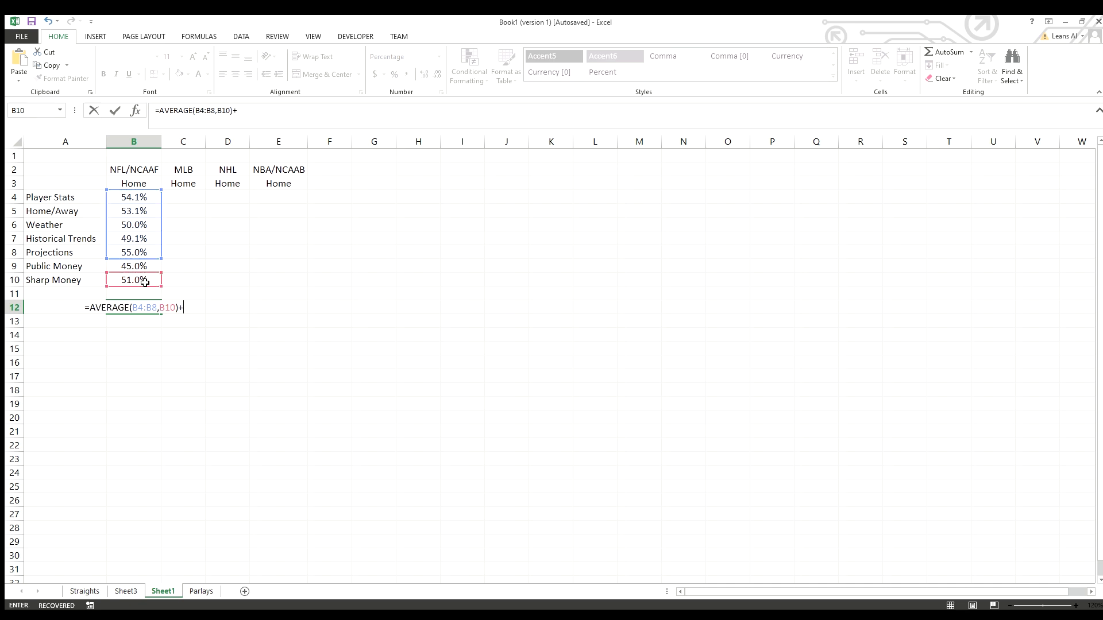
text(0.)
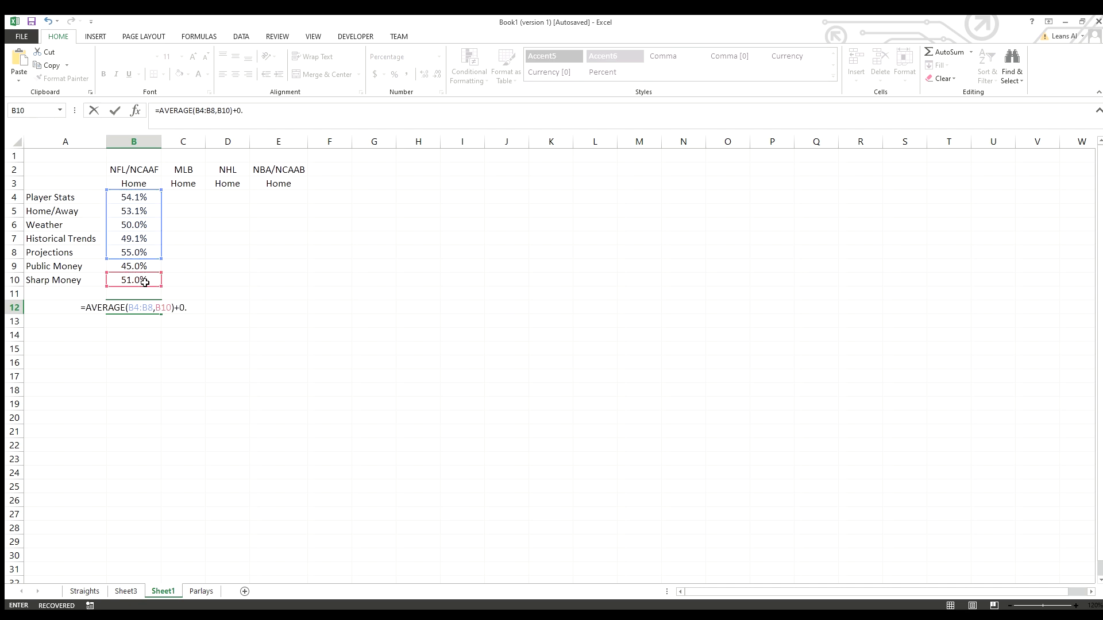
text(5)
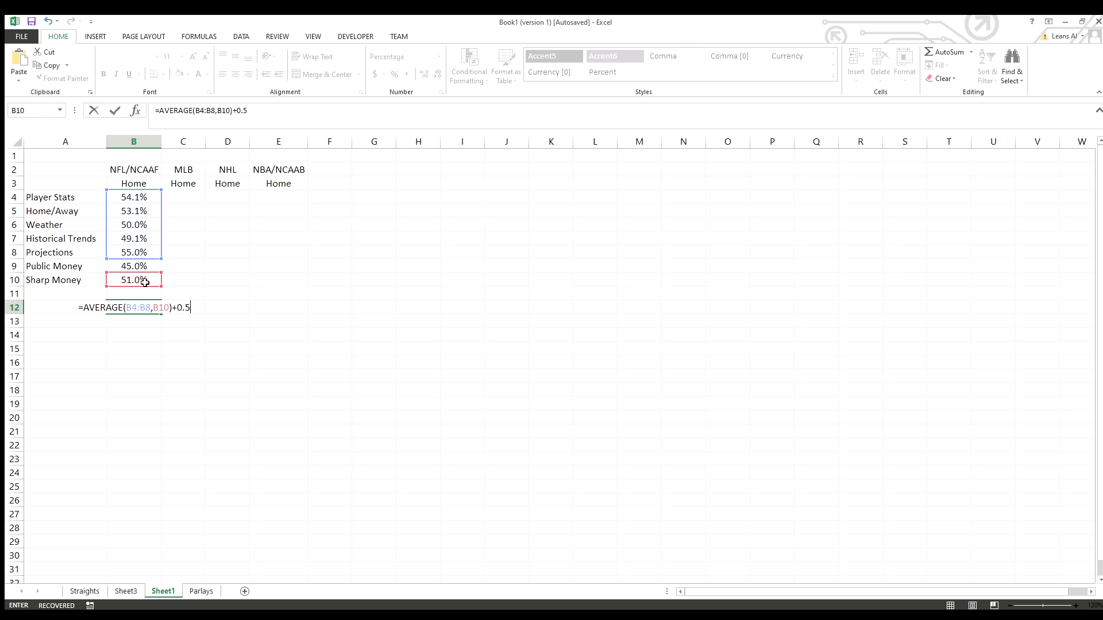
text(-)
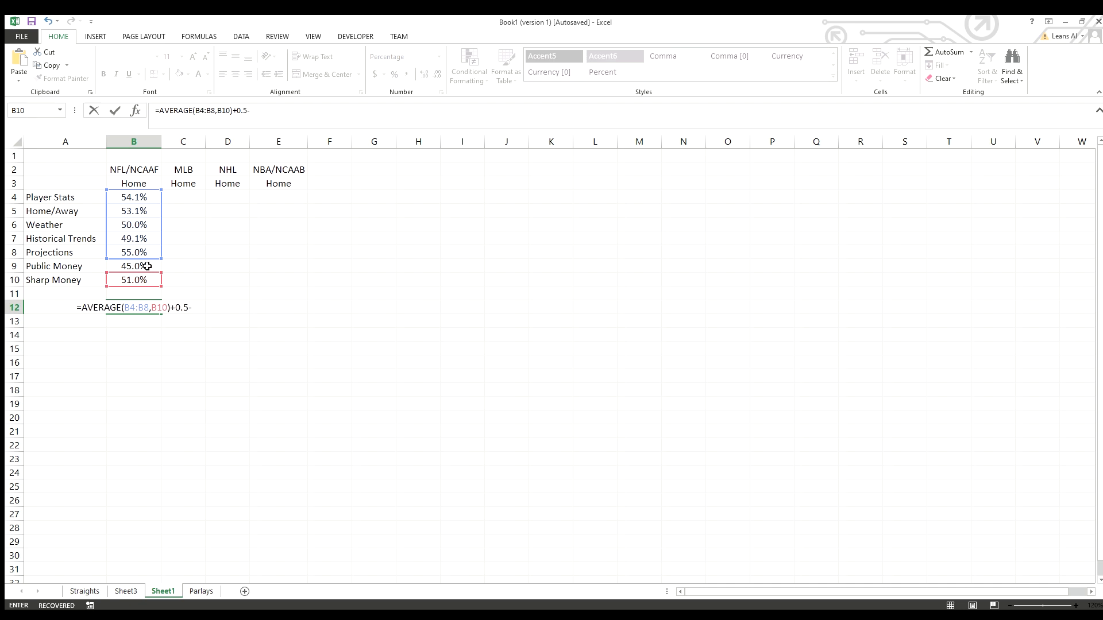
key(BackSpace)
key(Return)
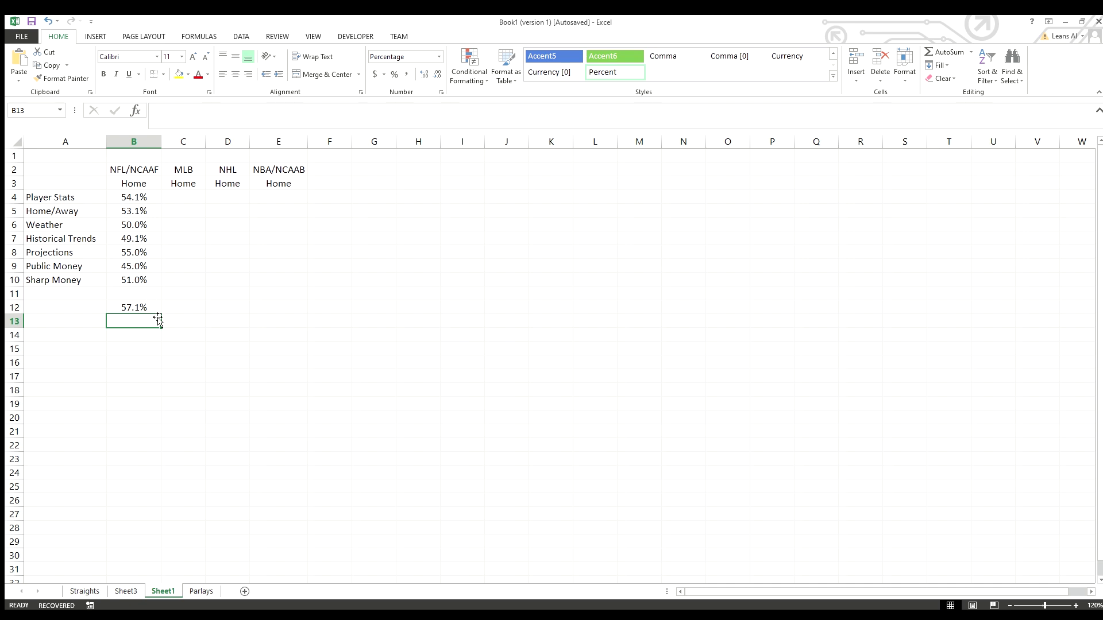
click(86, 310)
Label A12 'HT Win' and A14 'HT Cover -2'
click(86, 337)
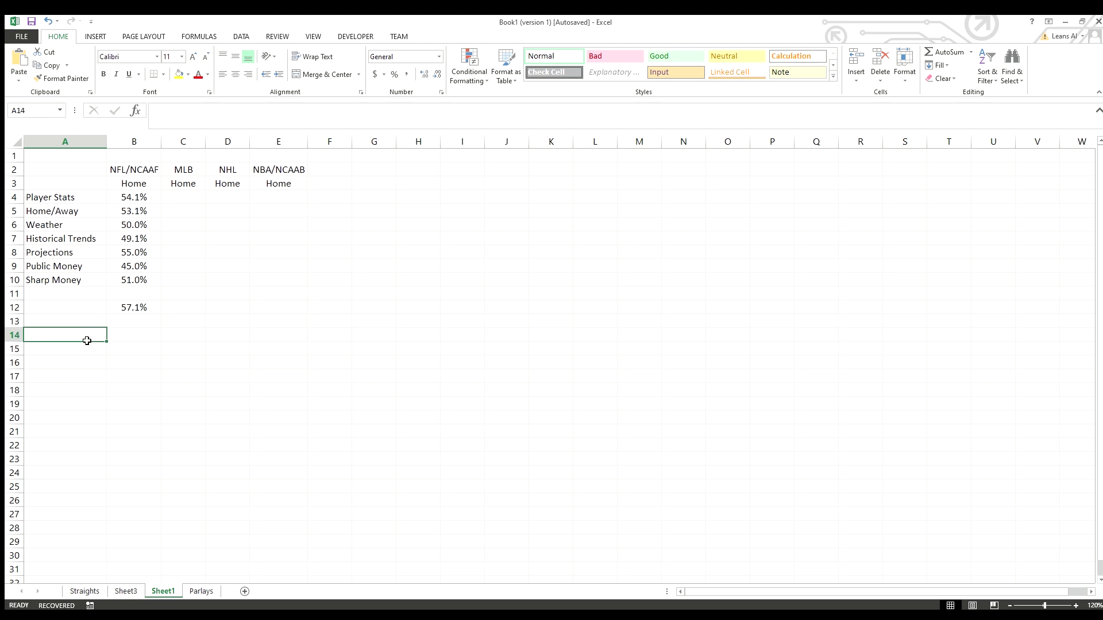
click(89, 309)
text(H)
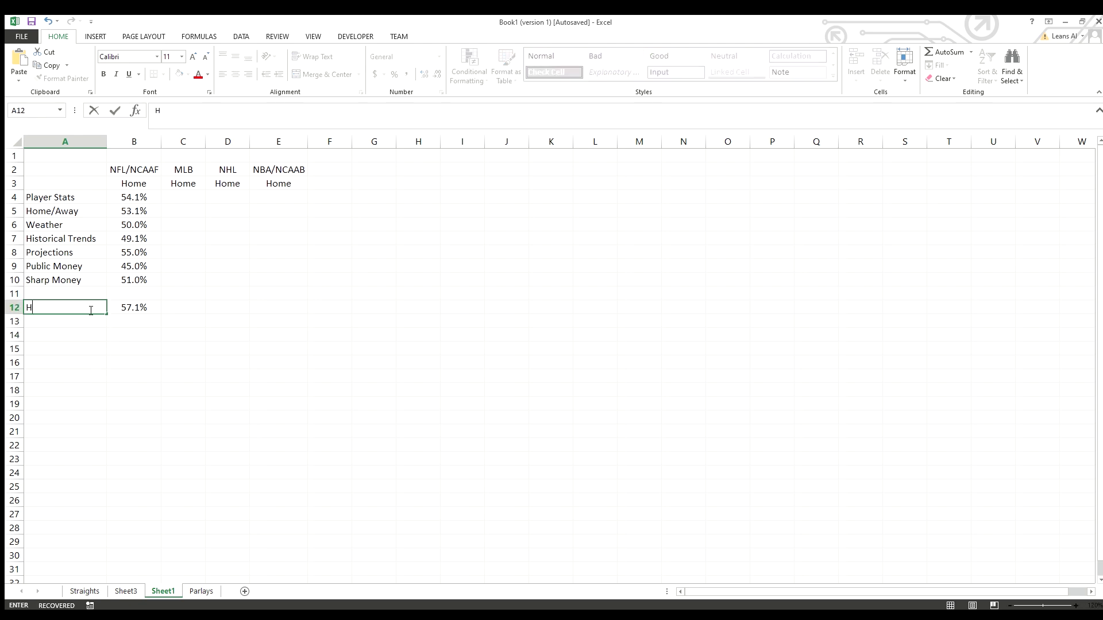
text(T Win)
key(Return)
key(Return)
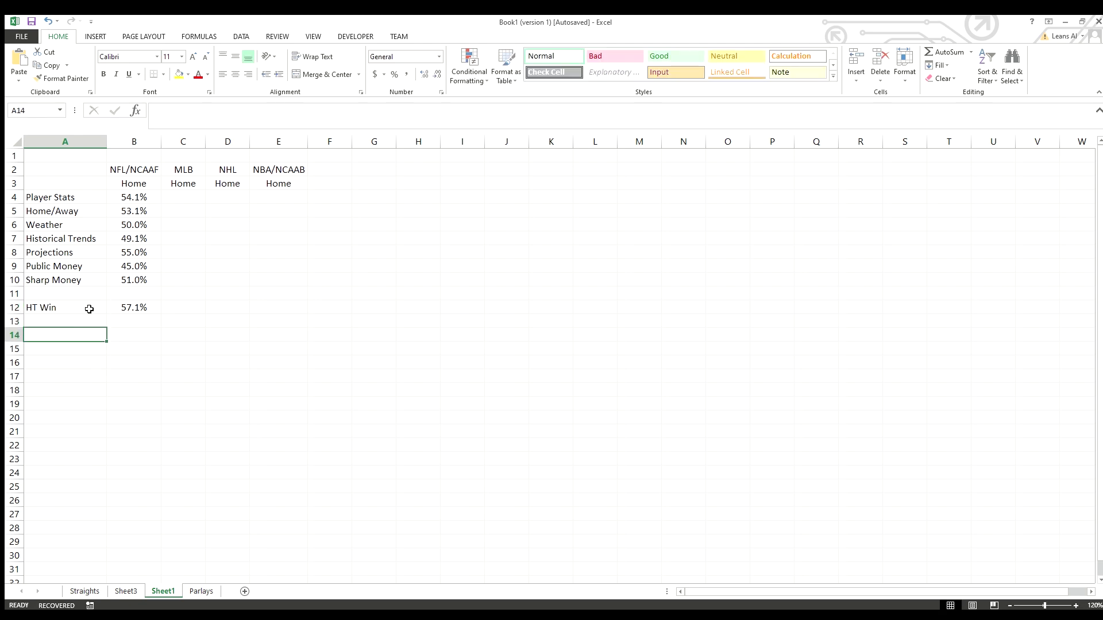
text(Sp)
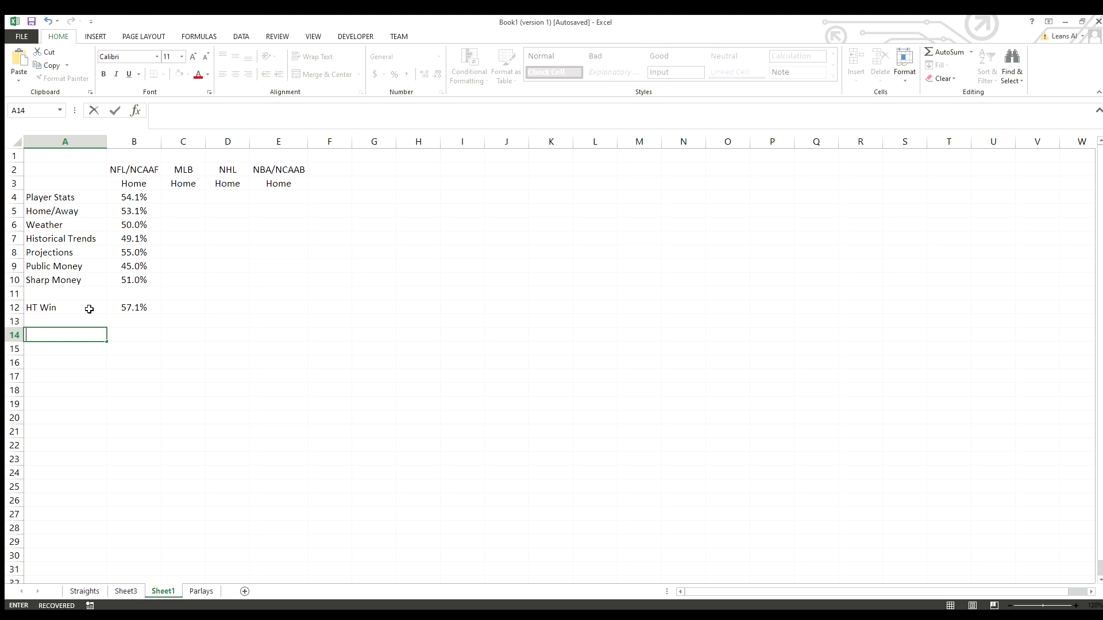
text(HT Cover)
key(Return)
key(Up)
key(Right)
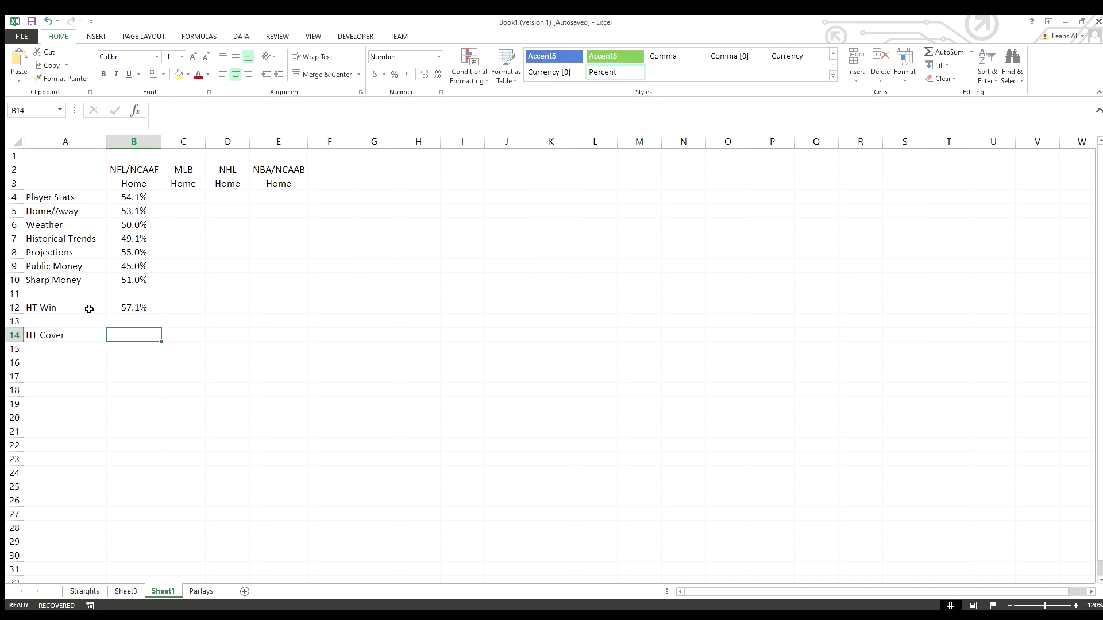
click(86, 335)
click(232, 124)
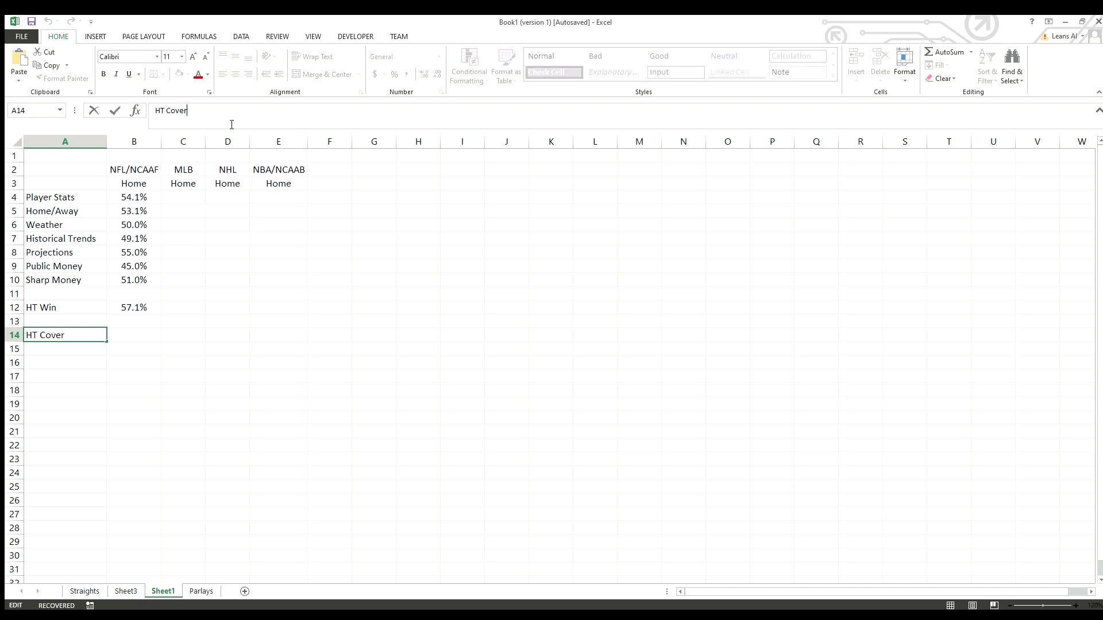
text(-2)
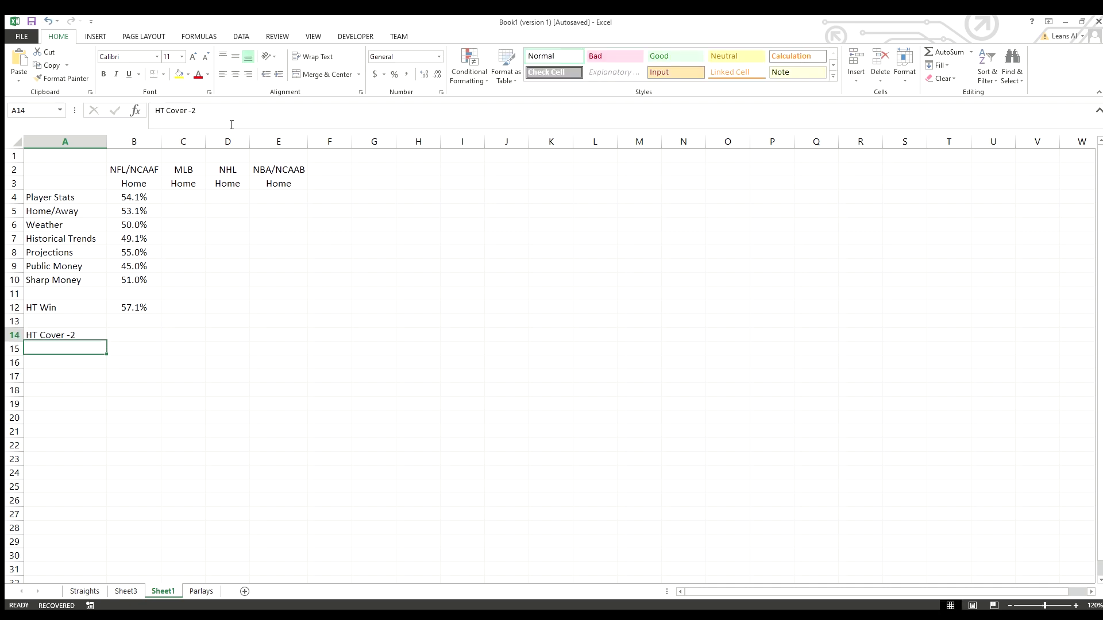
key(Tab)
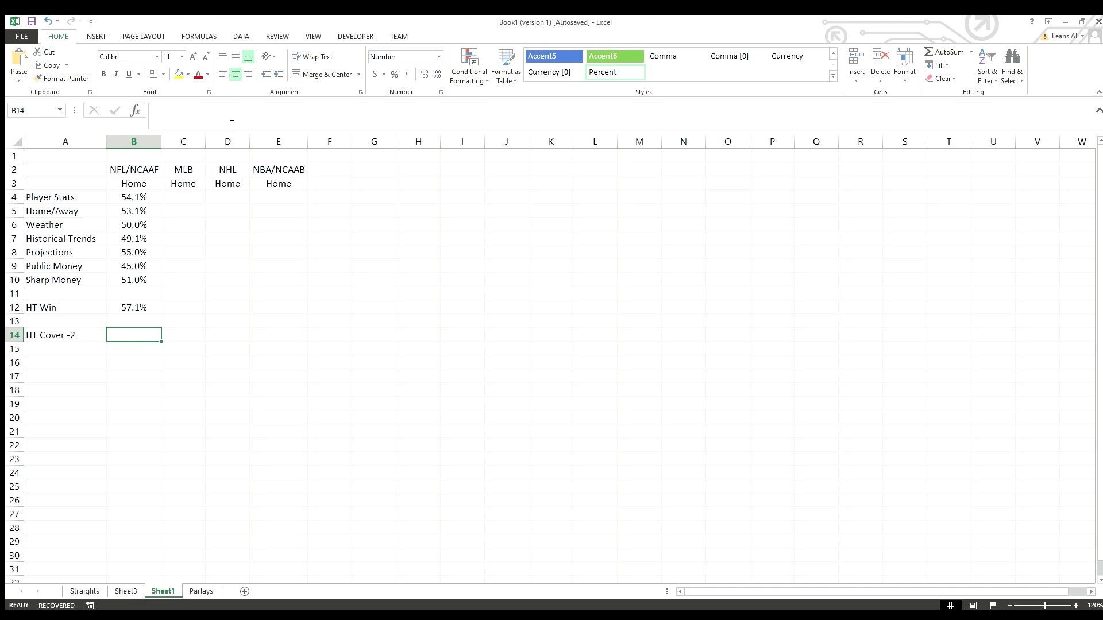
Enter 52.1% in B14, formatted as a percentage with one decimal place
text(52.1)
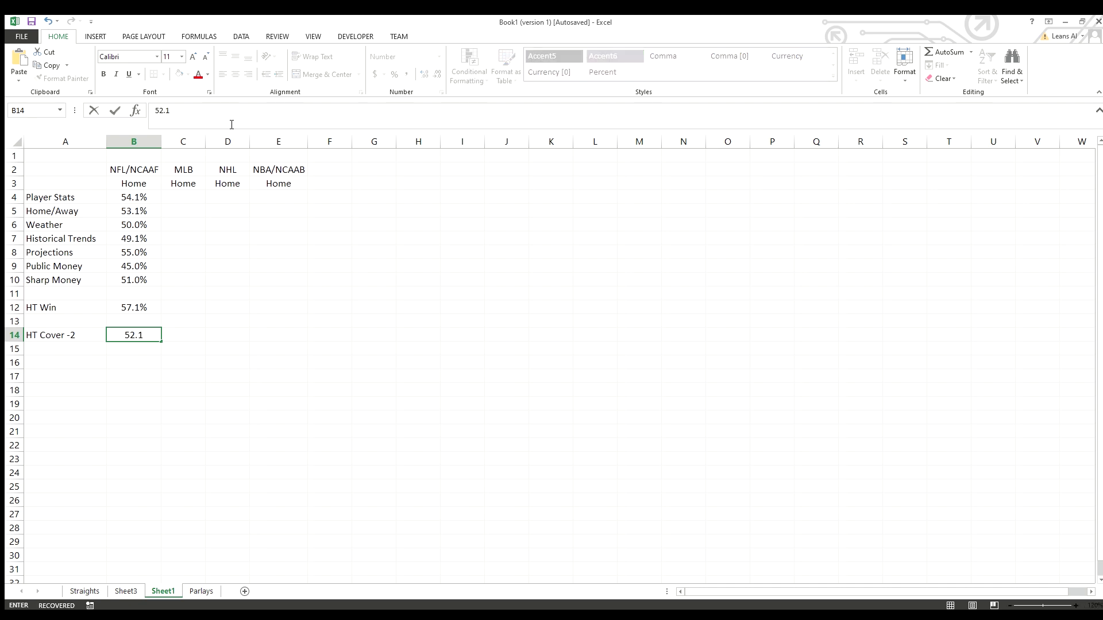
text(%)
key(Return)
key(Up)
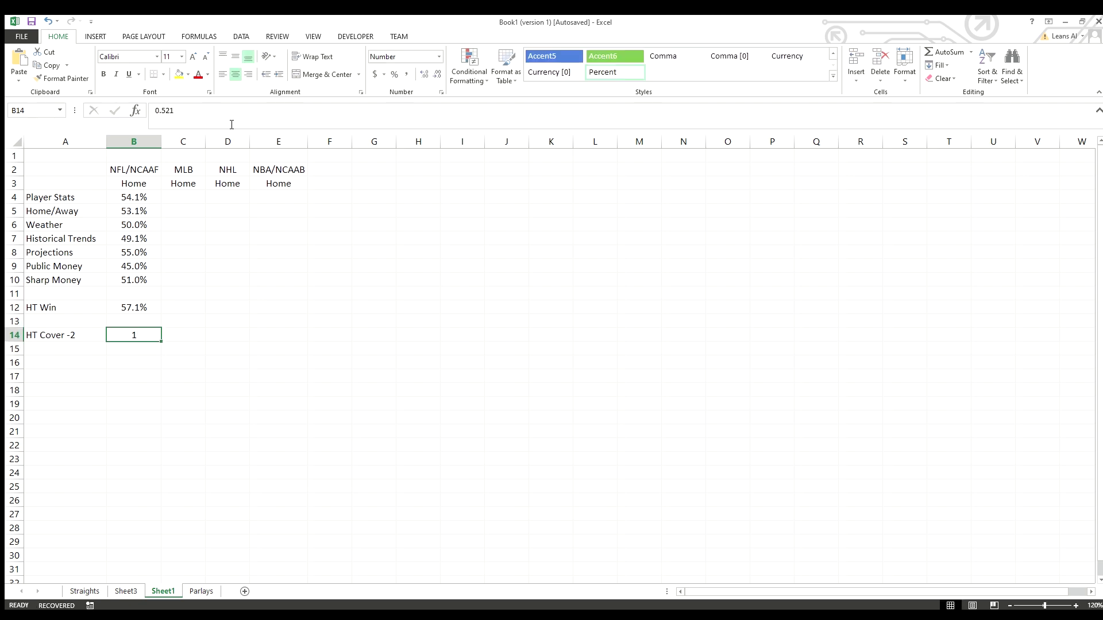
click(394, 74)
key(F2)
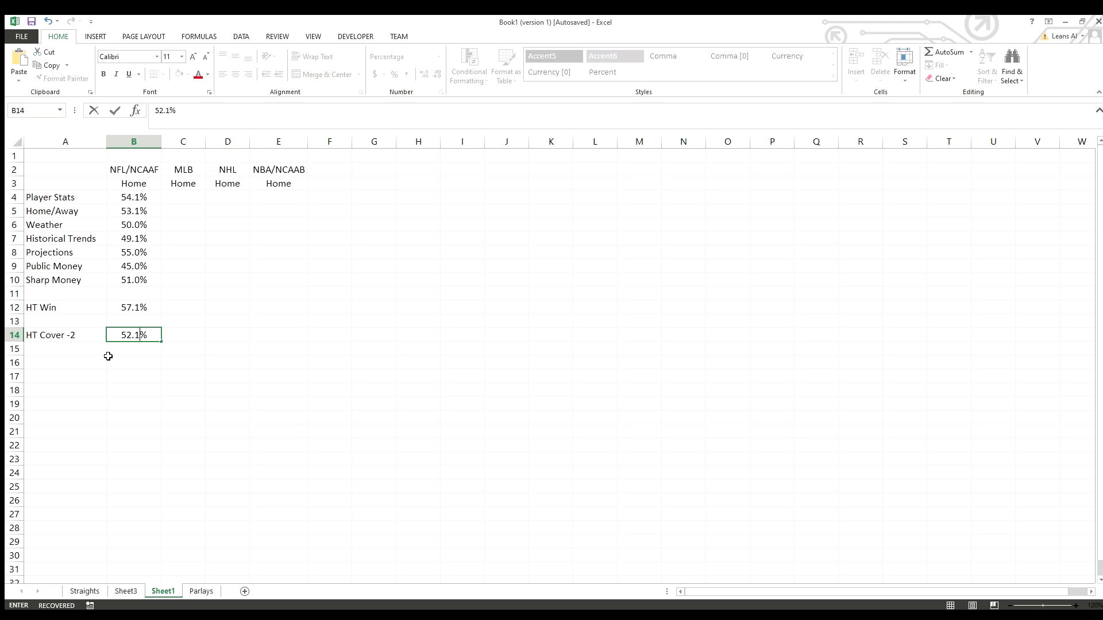
key(Return)
key(Up)
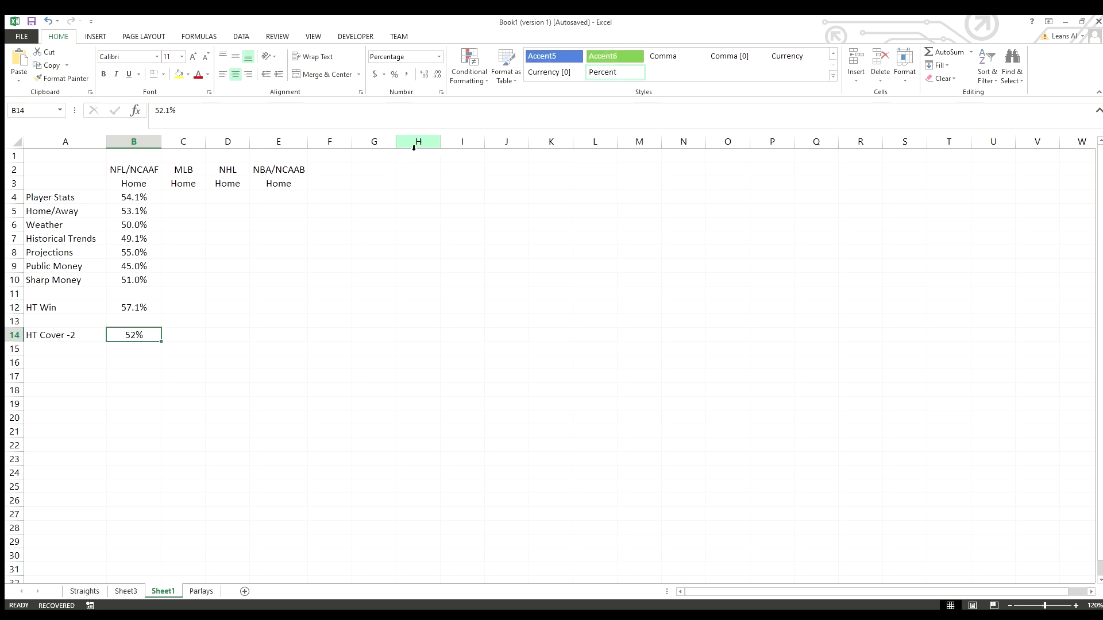
click(429, 80)
Enter the label Kelly in cell A16
click(87, 367)
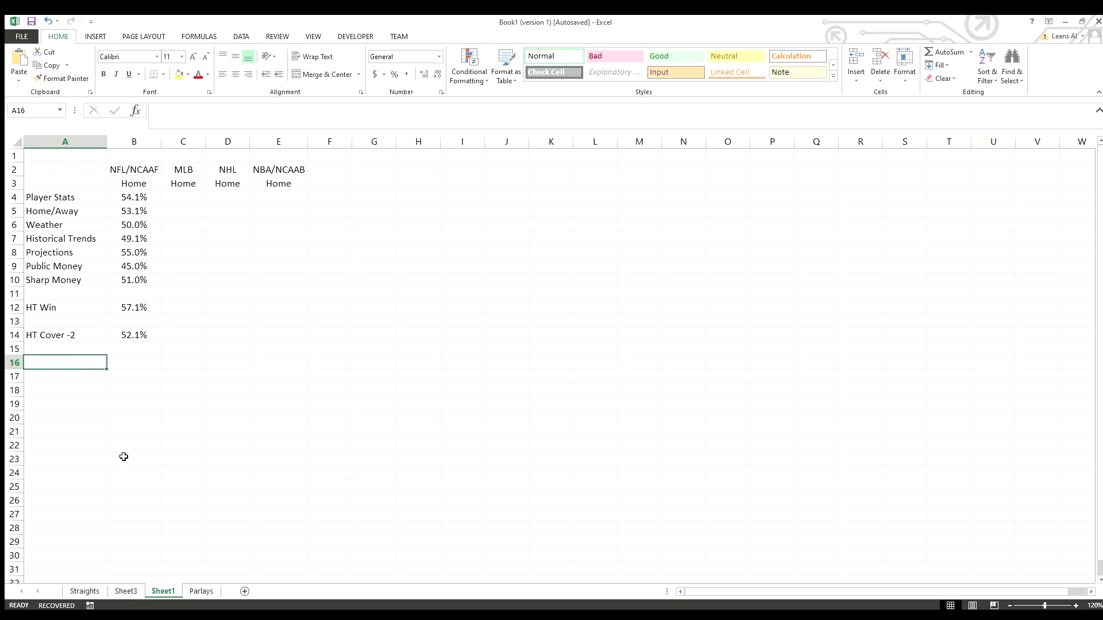
text(Kelly)
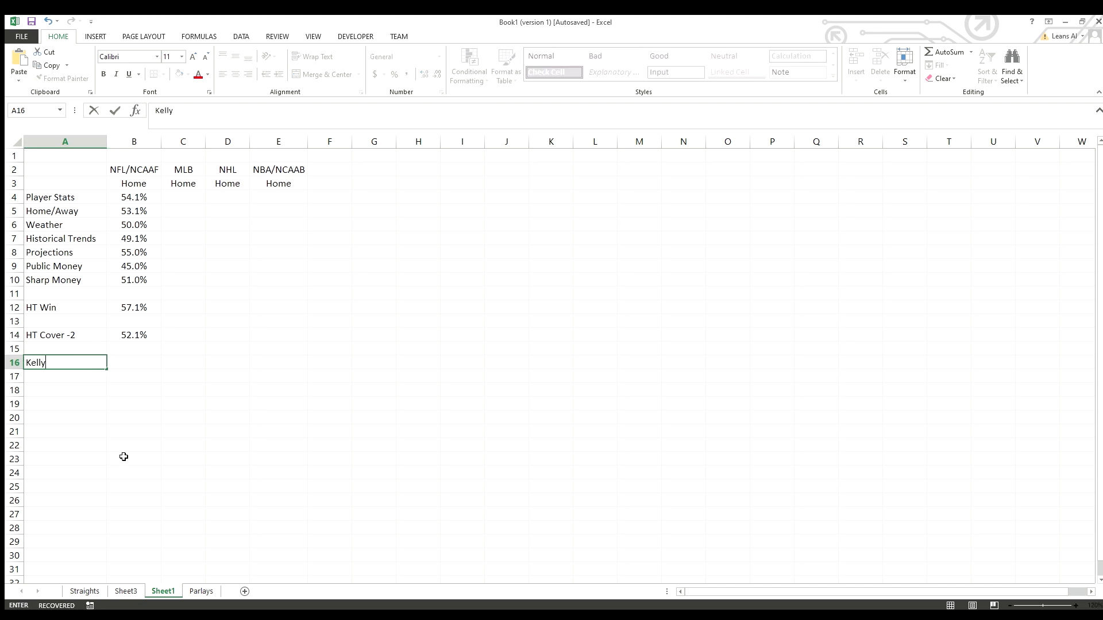
key(Return)
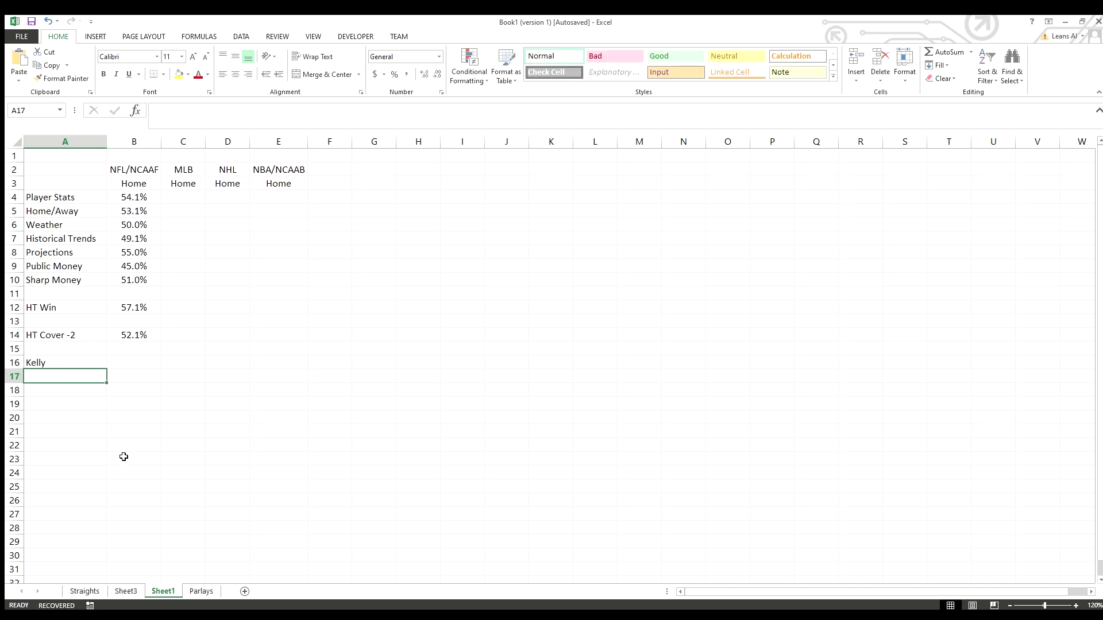
key(Up)
key(Right)
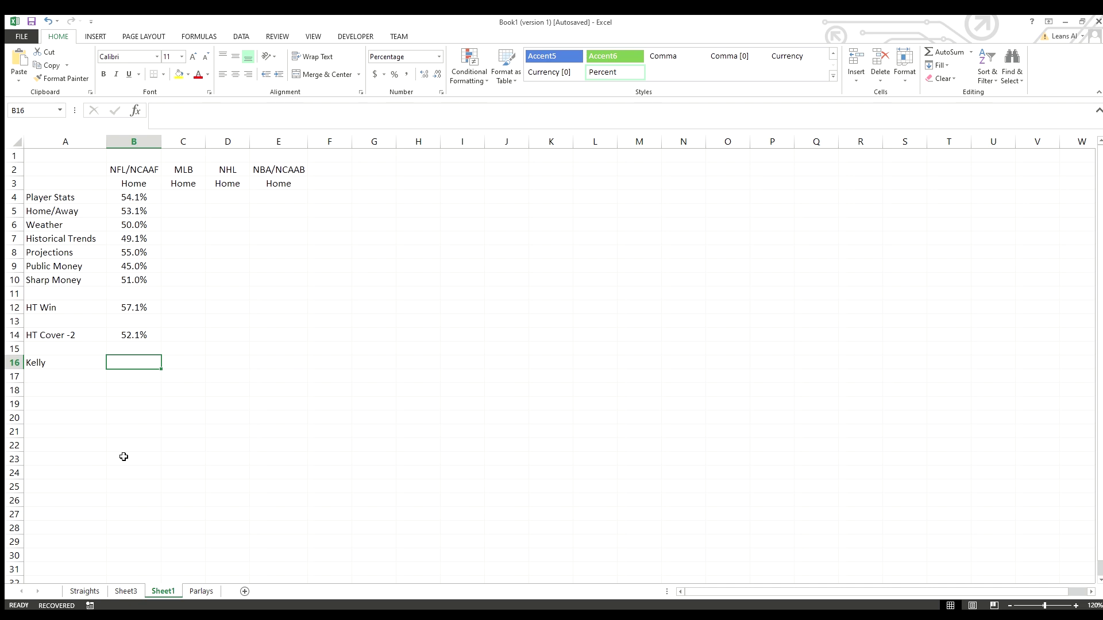
Format the Kelly row as Number and enter 2 units in B16
text(2%)
key(Return)
key(Up)
key(Left)
key(shift+space)
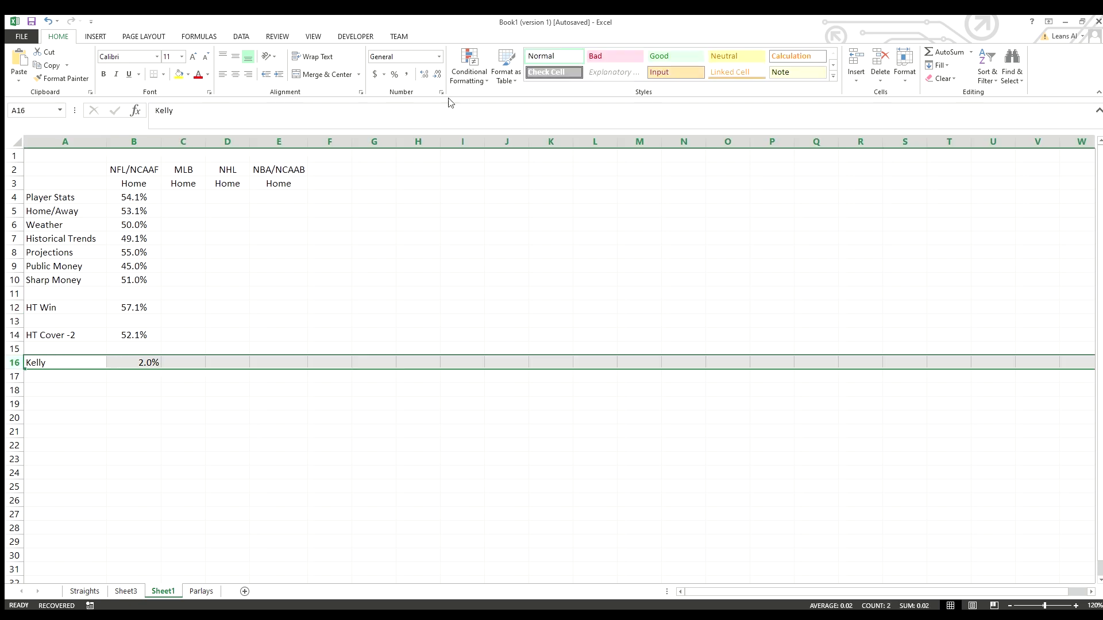
click(439, 59)
click(418, 113)
click(143, 363)
text(2)
key(ctrl+Return)
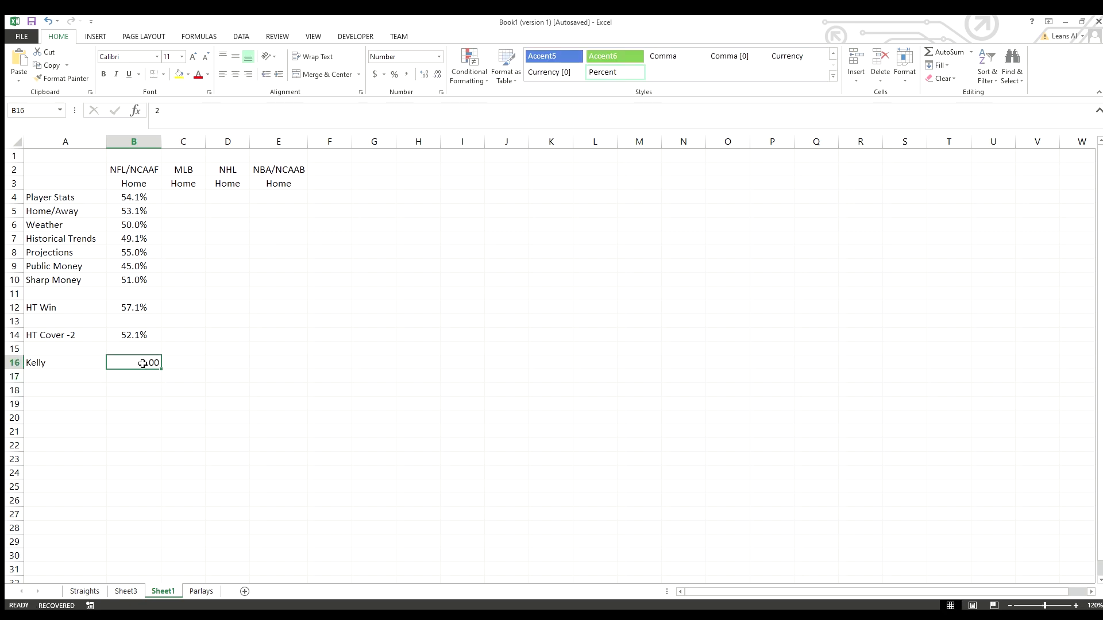
Adjust B16's decimals, centre the Kelly row, and left-align the A16 label
click(422, 75)
click(436, 77)
click(436, 76)
click(436, 76)
click(18, 366)
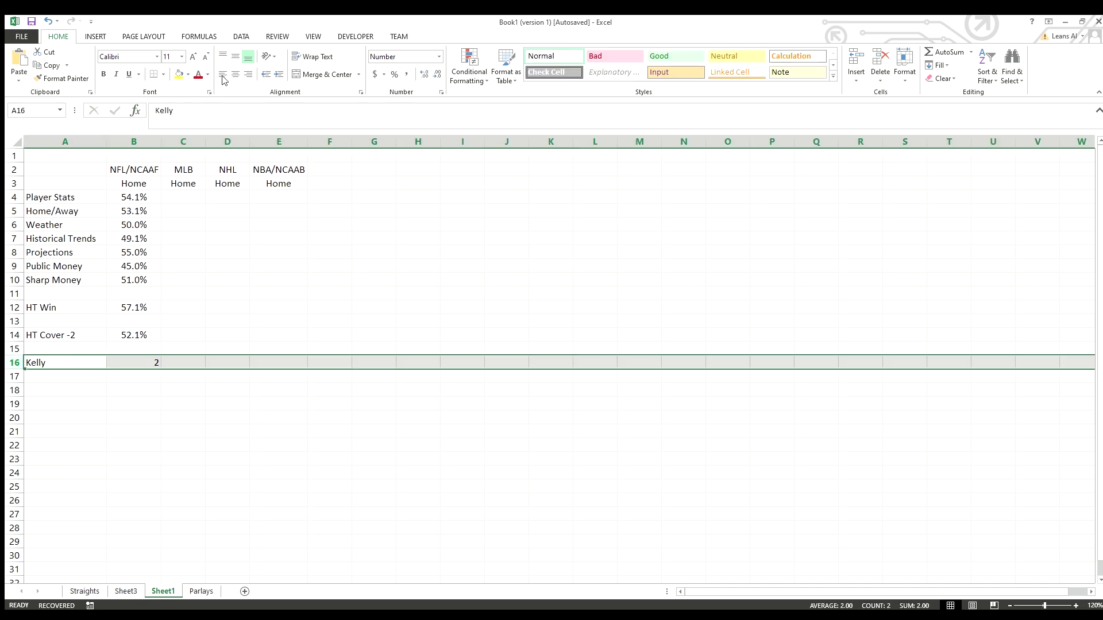
click(235, 74)
click(118, 389)
click(75, 368)
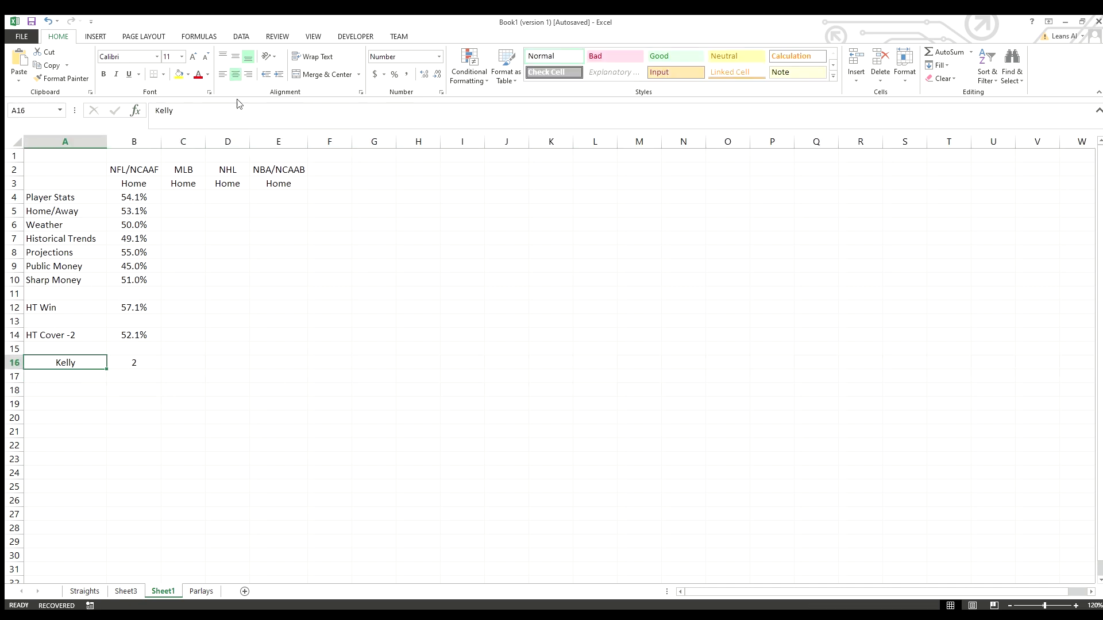
click(222, 74)
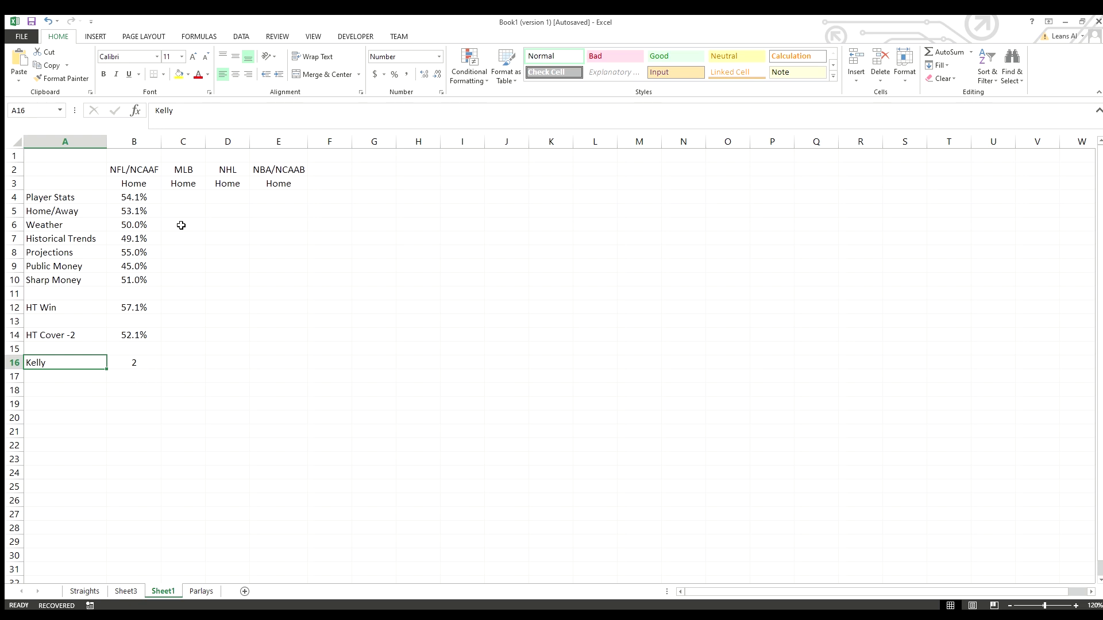
Copy the NFL/NCAAF percentages B4:B10 into the MLB, NHL and NBA/NCAAB columns
click(176, 198)
click(153, 202)
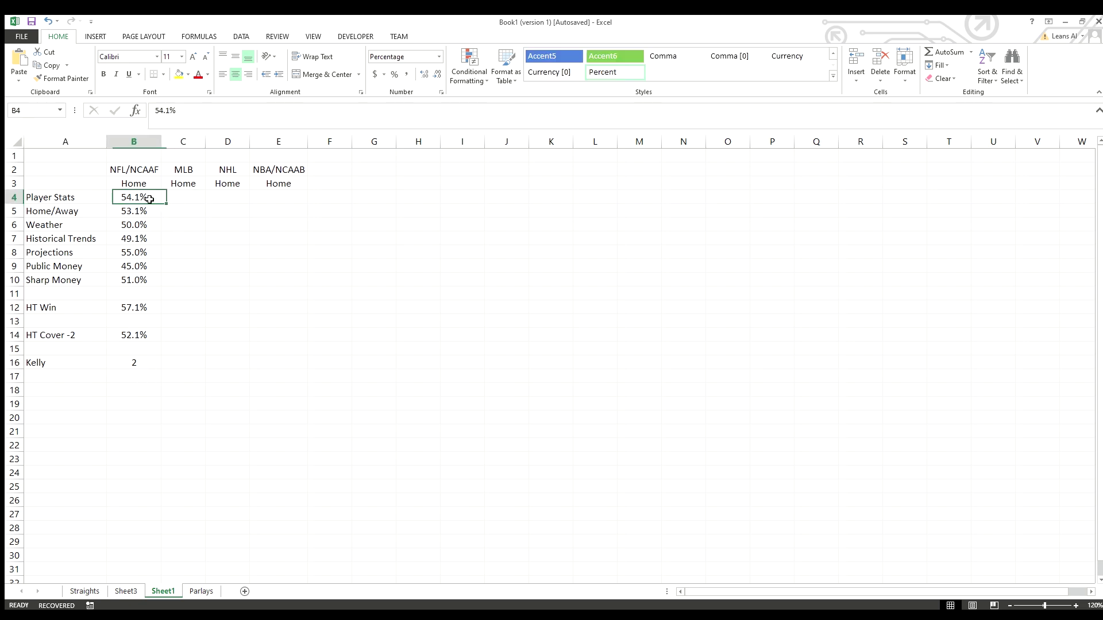
shift+click(151, 282)
key(ctrl+c)
click(189, 201)
key(ctrl+v)
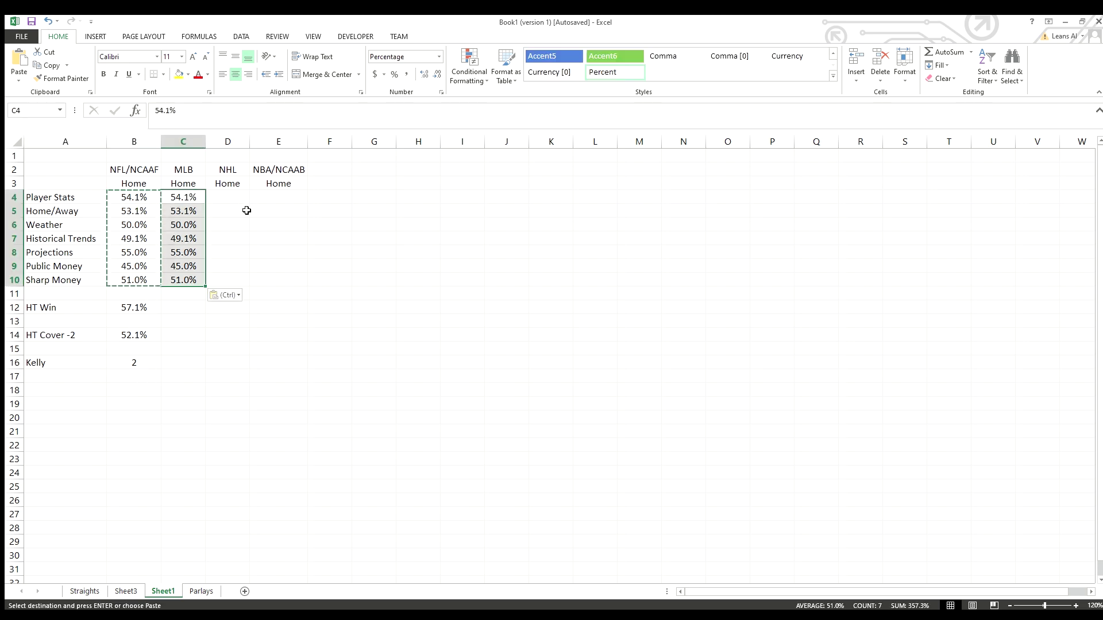
click(233, 199)
key(ctrl+v)
click(270, 212)
key(ctrl+v)
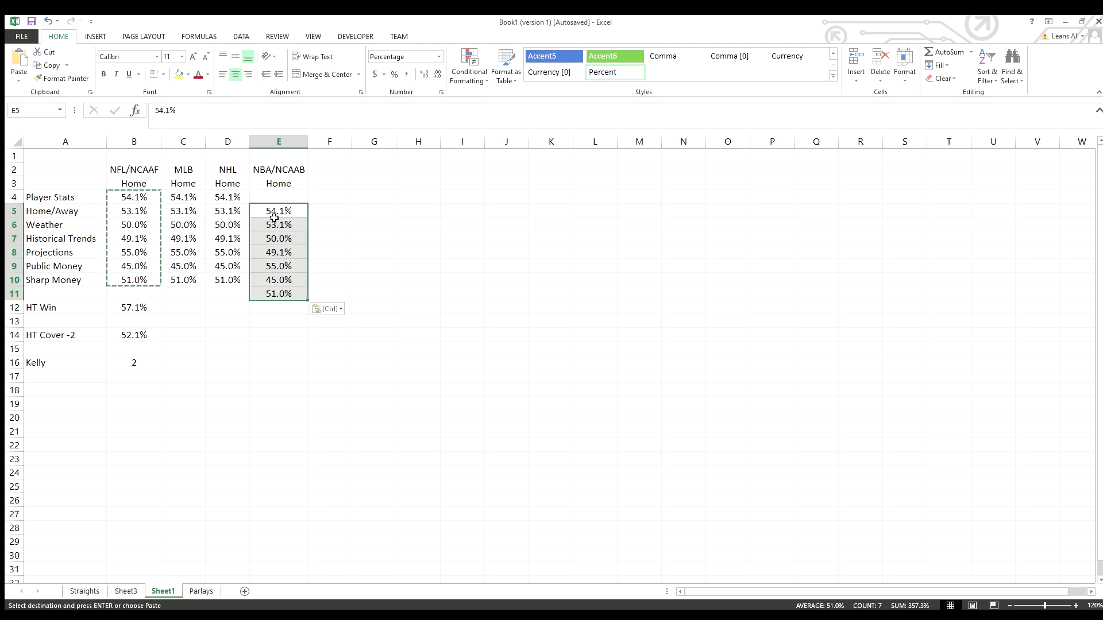
key(ctrl+z)
click(275, 198)
key(ctrl+v)
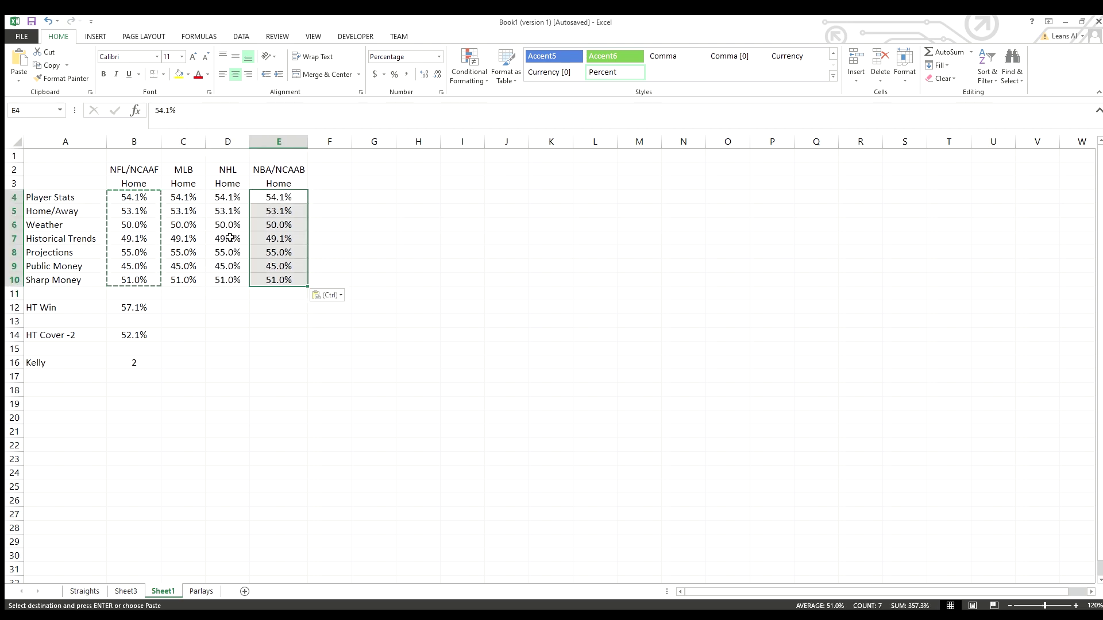
Clear the NHL and NBA/NCAAB Weather values and put a dash in E6
click(232, 227)
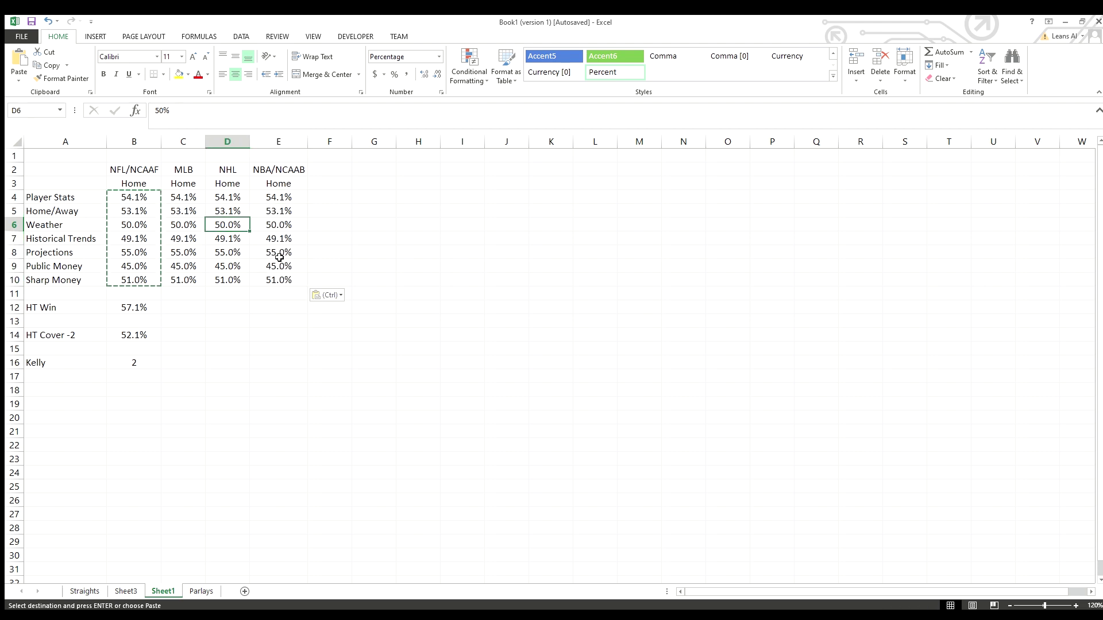
key(shift+Right)
key(Delete)
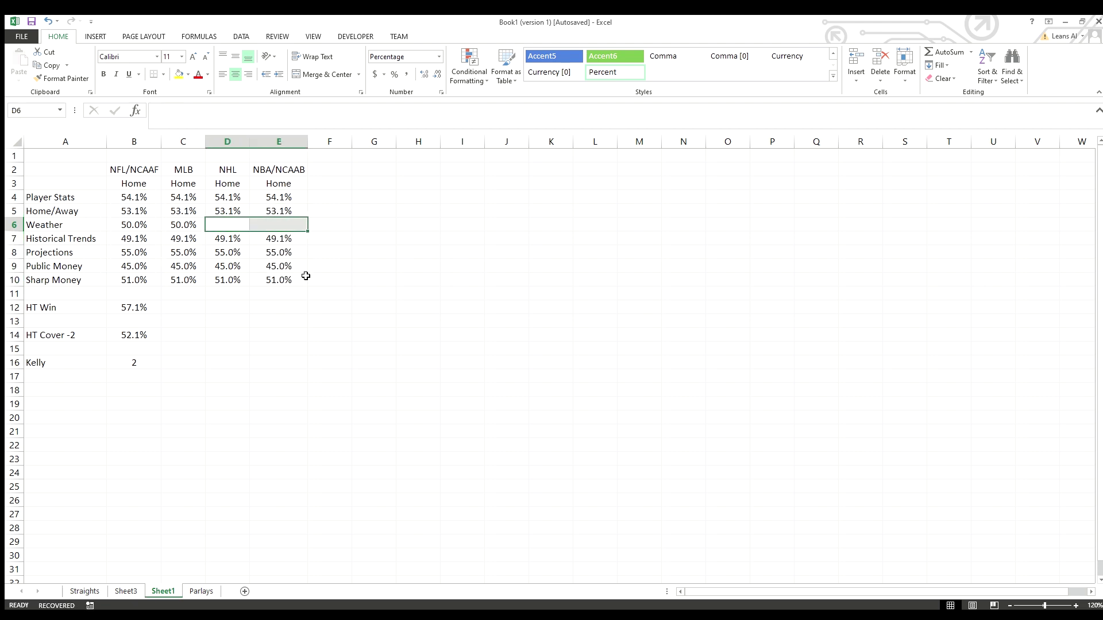
click(310, 229)
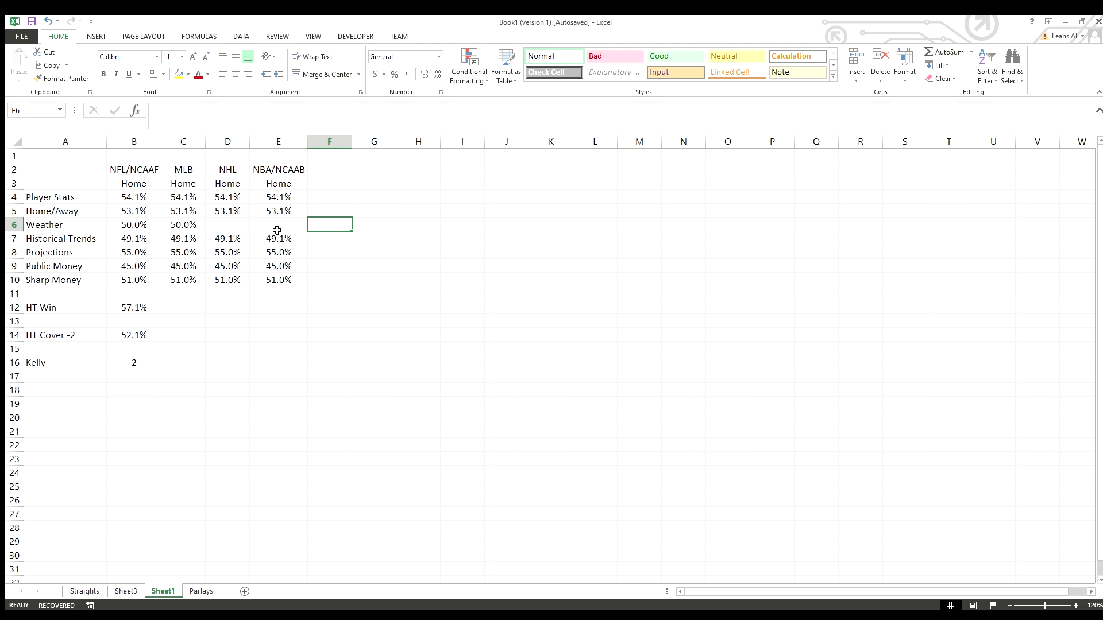
click(227, 225)
click(227, 238)
key(Up)
key(Right)
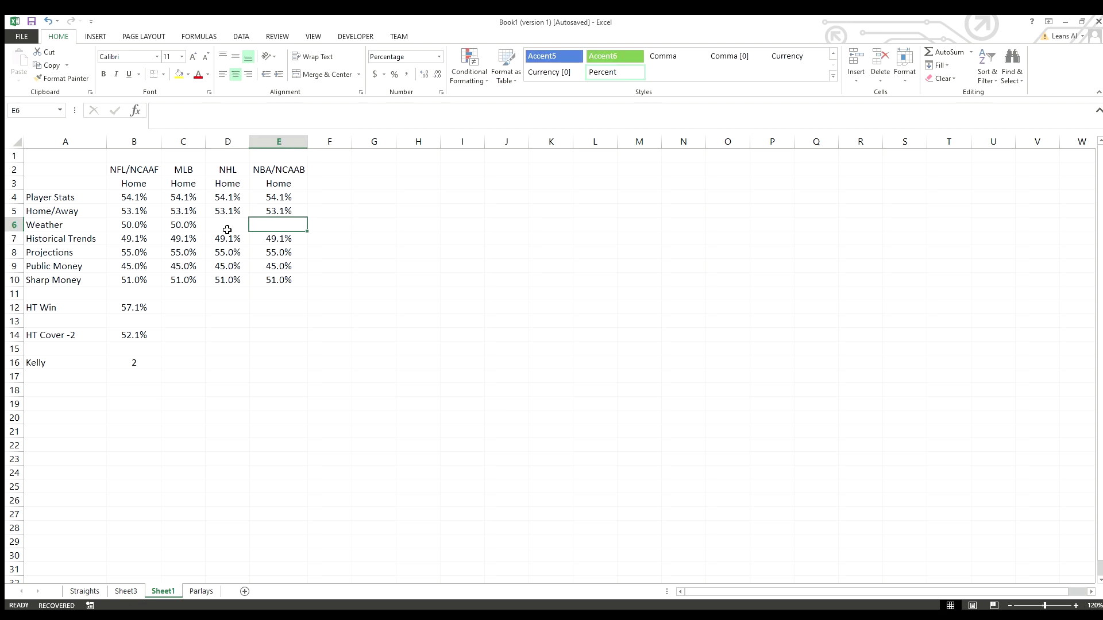
text(-)
key(Return)
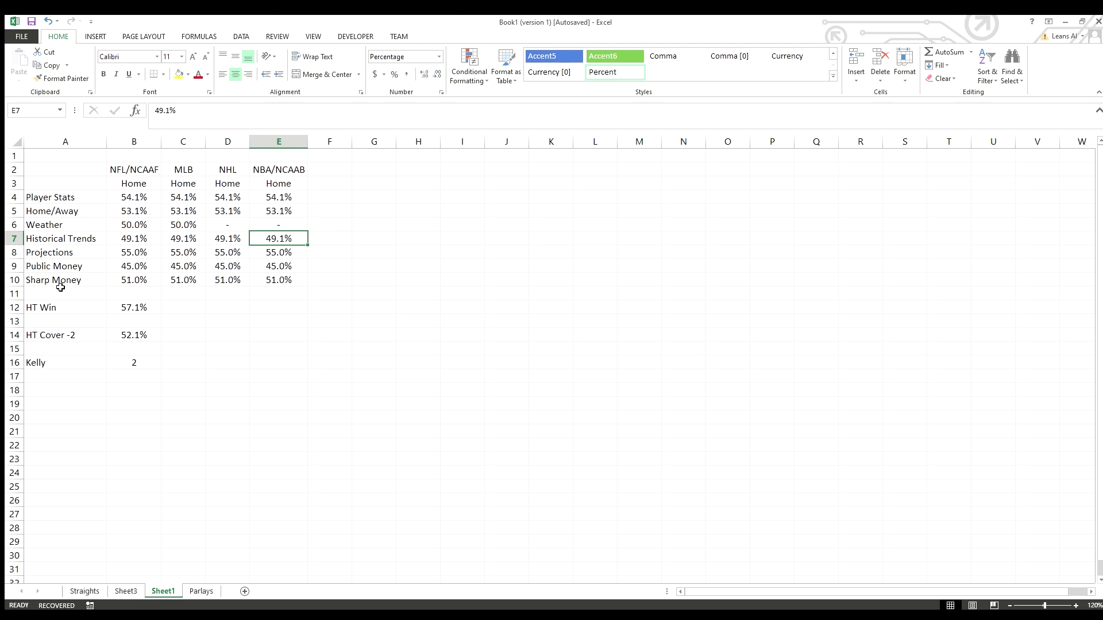
Fill the HT Win formula from B12 across to E12
click(145, 305)
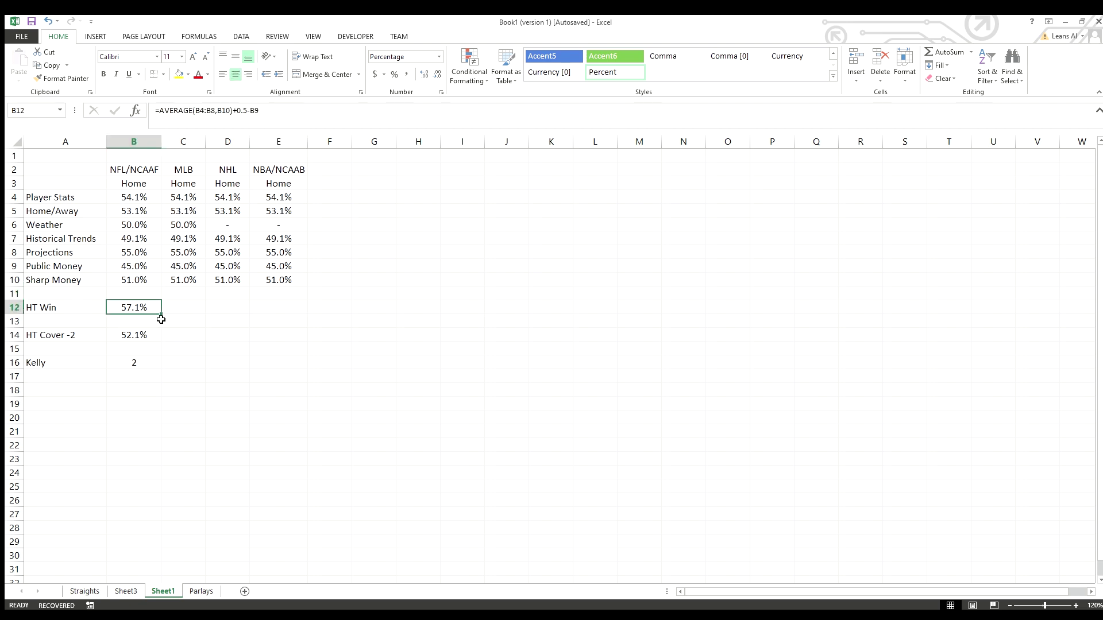
drag(162, 317, 290, 309)
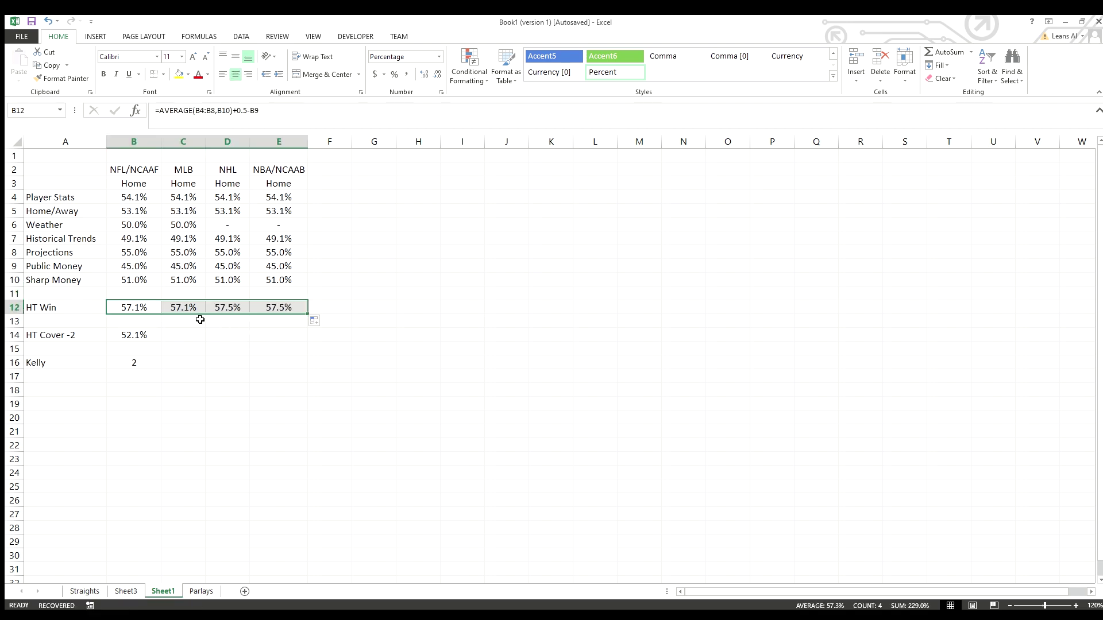
click(182, 307)
Change MLB Home/Away to 60% and MLB Projections to 51%
click(191, 263)
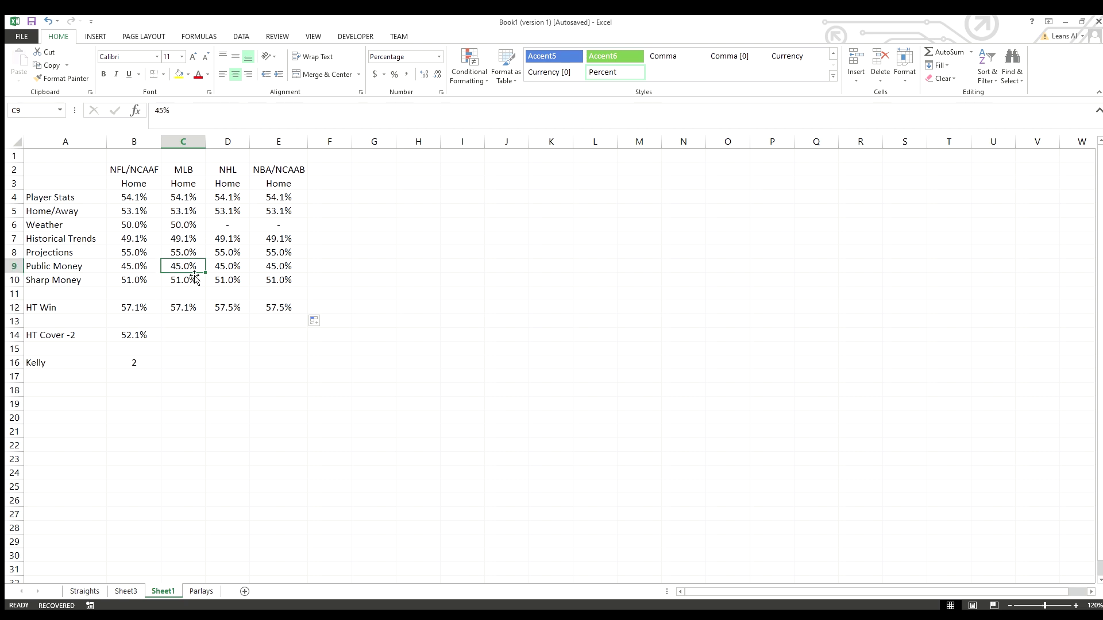
click(185, 213)
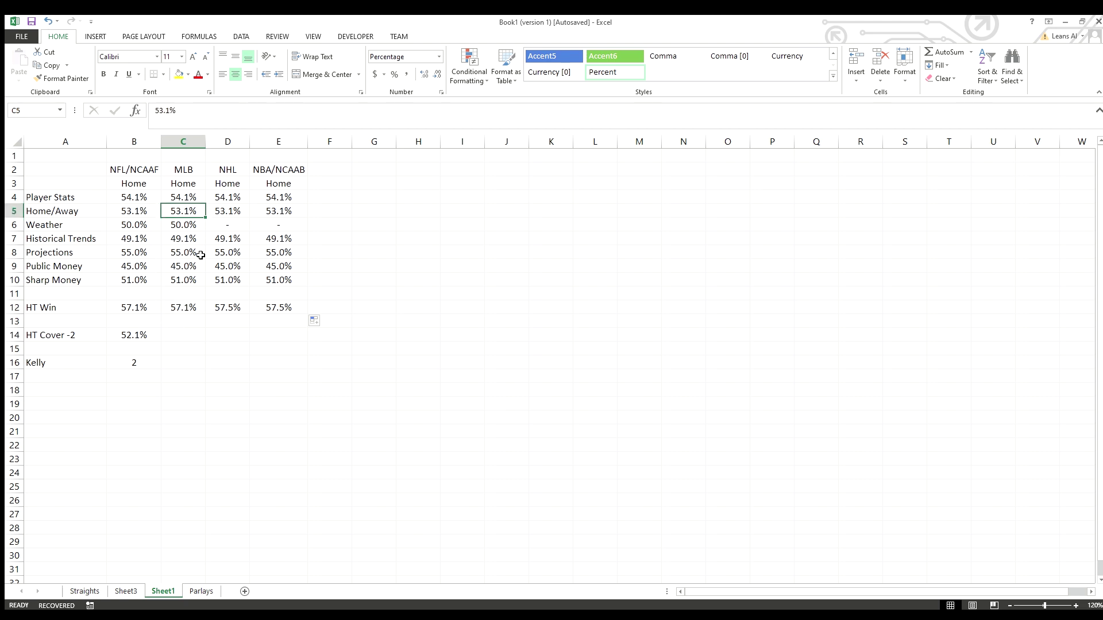
text(60)
key(Return)
key(Down)
key(Down)
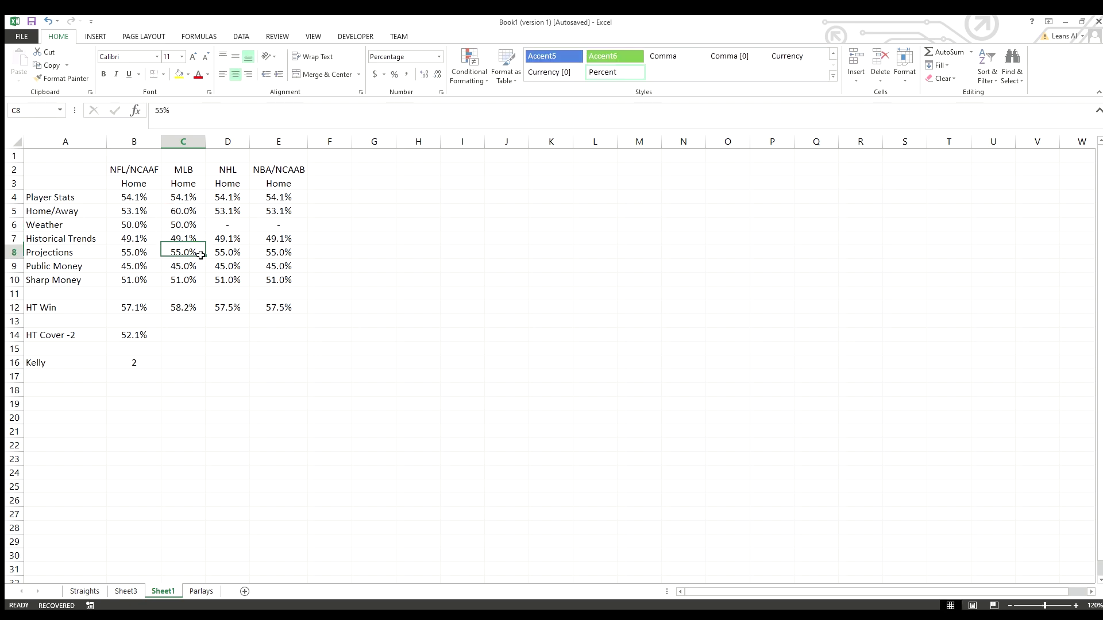
text(51)
key(Return)
key(Down)
key(Up)
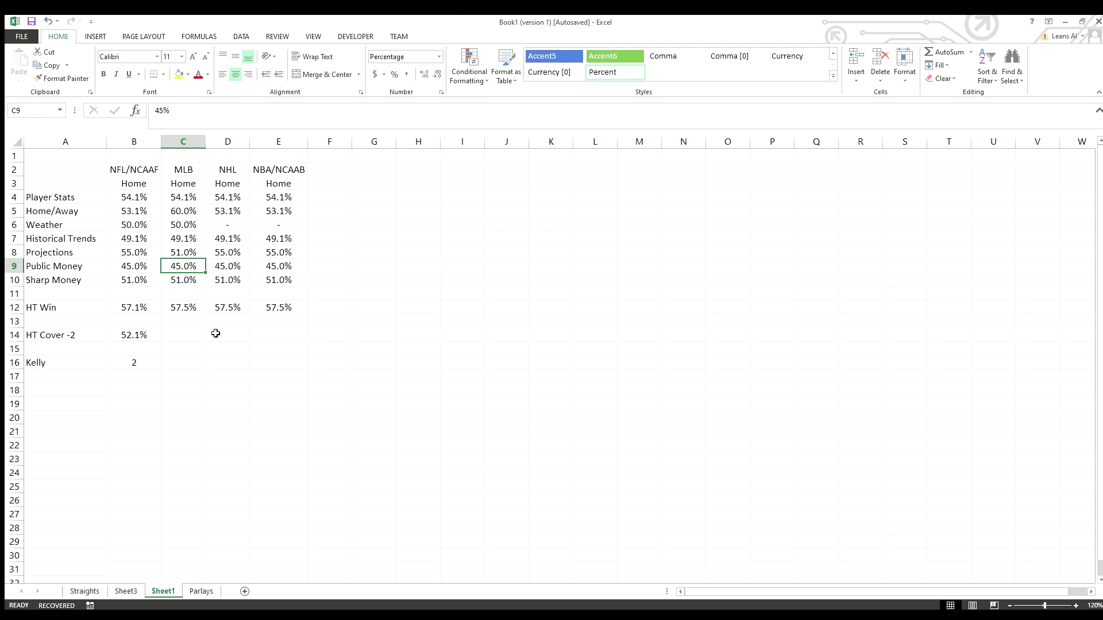
Copy the 52.1% HT Cover -2 value from B14 across to E14
click(138, 336)
drag(162, 343, 285, 341)
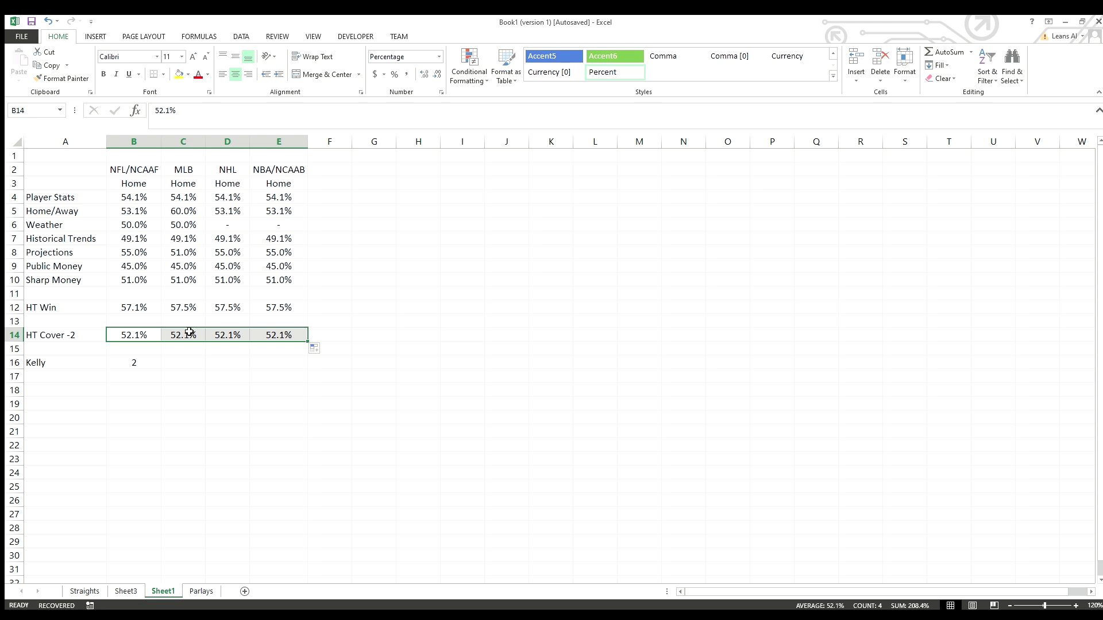
click(186, 336)
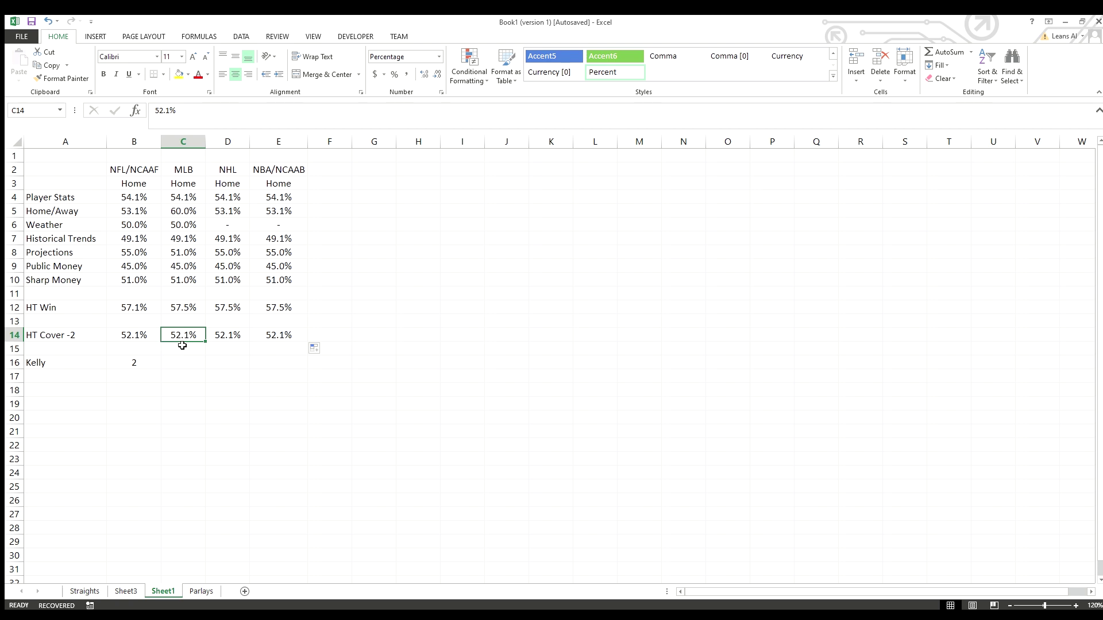
click(174, 361)
click(195, 336)
Rename the HT Cover -2 row label in A14 to HT Cover 0
double_click(75, 336)
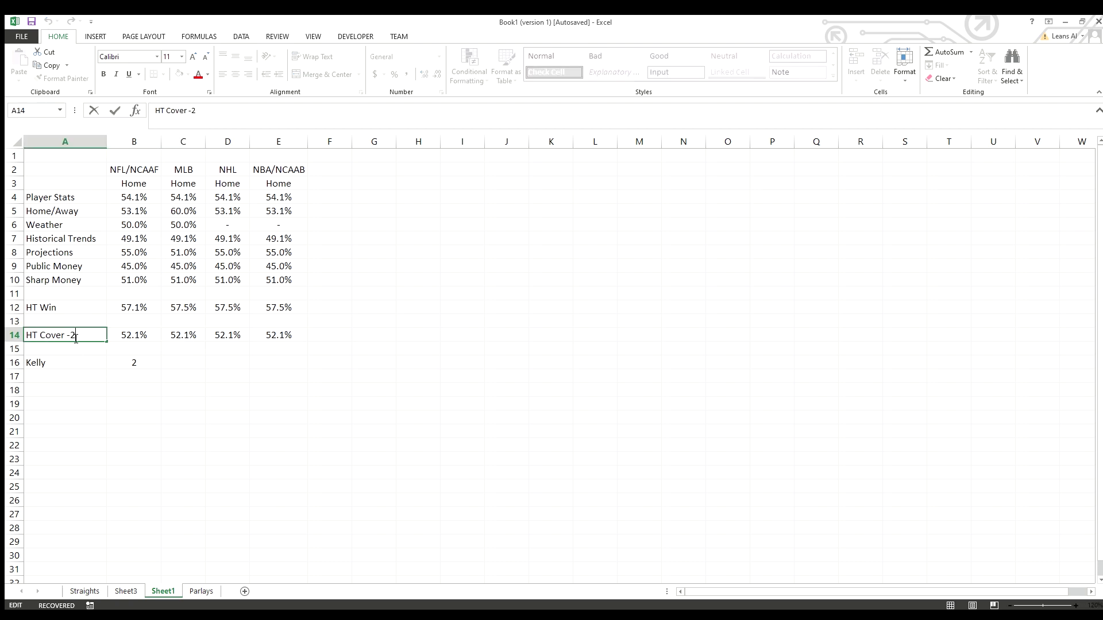
text(0)
key(Return)
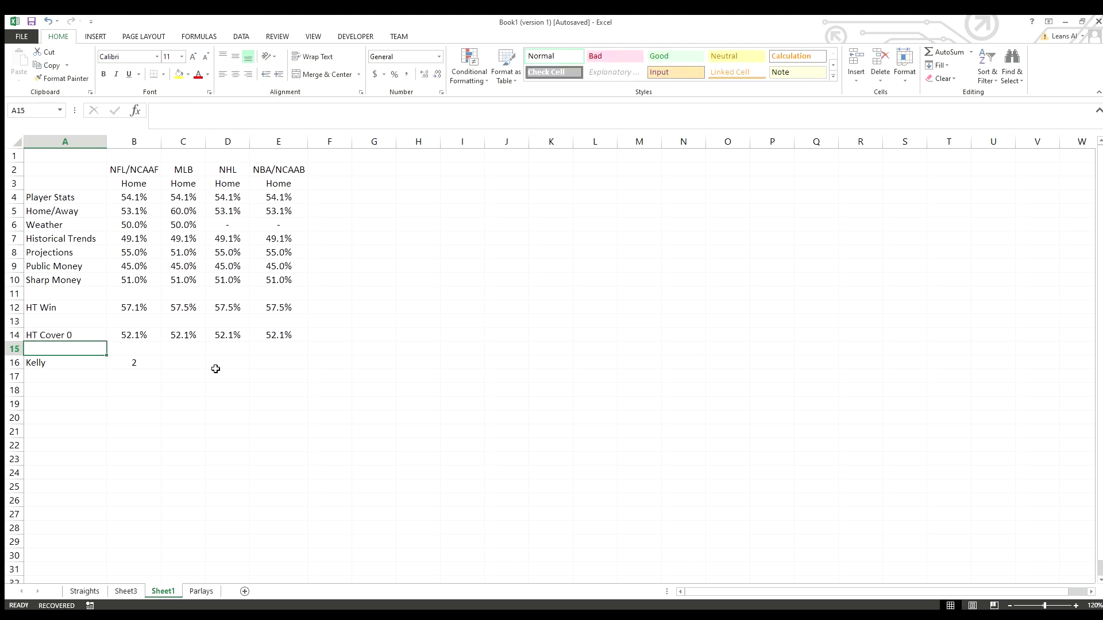
Set C14 to =C12, the MLB HT Win result, and fill it across to E14
click(175, 338)
text(=)
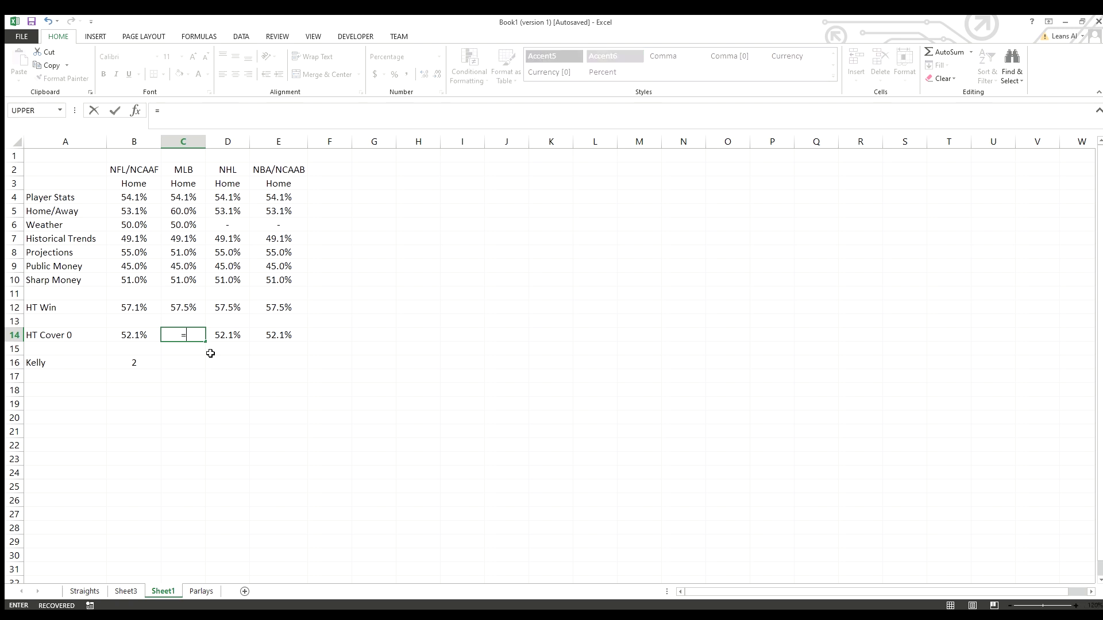
click(194, 308)
key(Return)
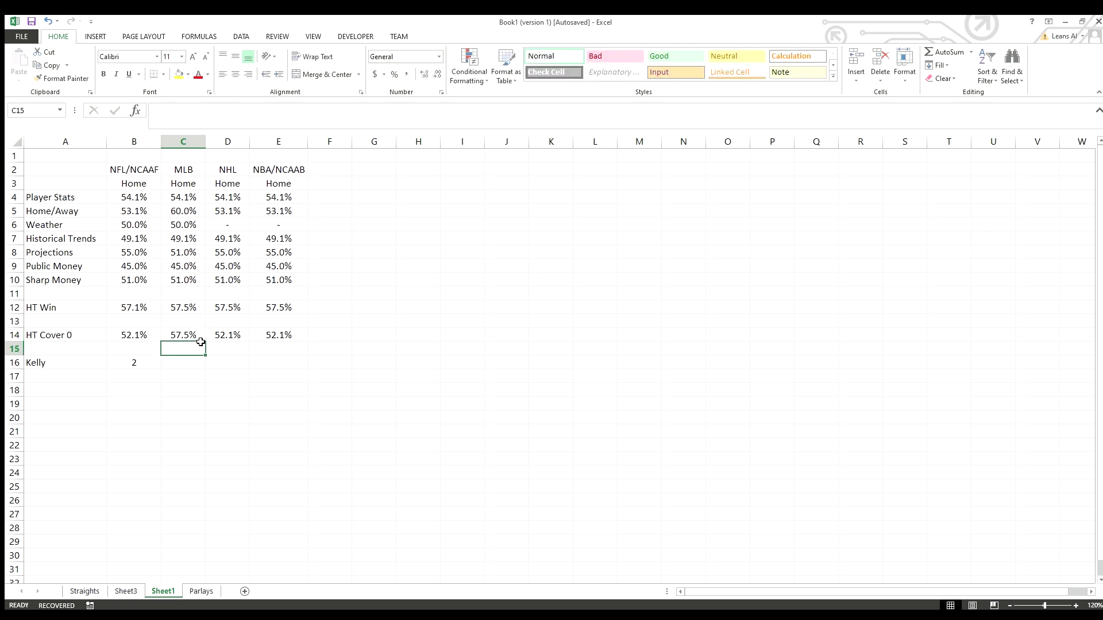
click(200, 339)
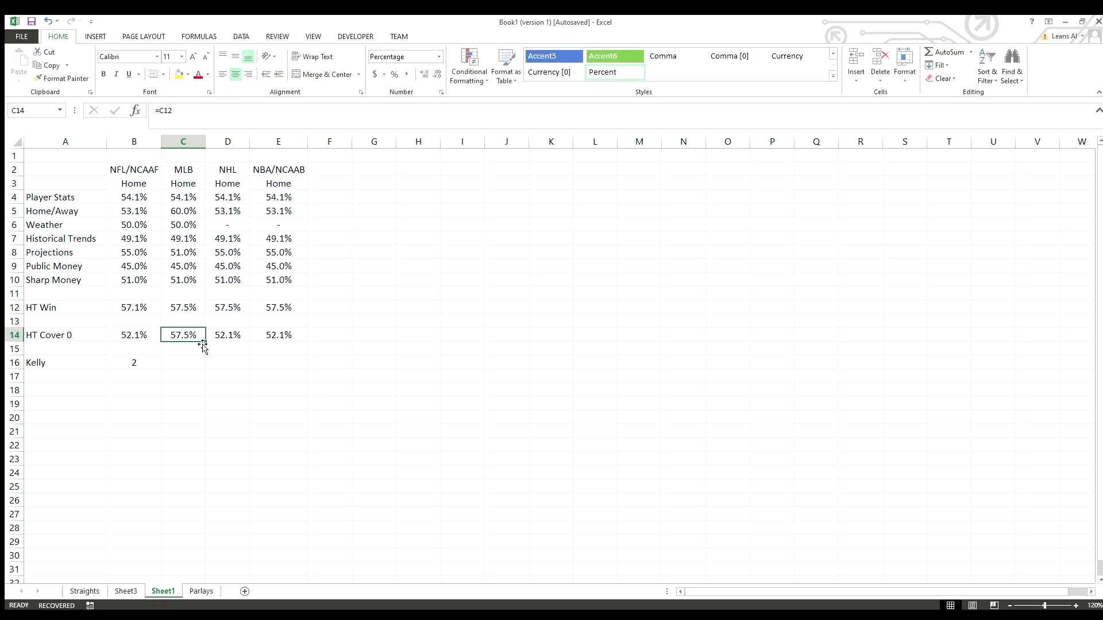
drag(208, 342, 278, 345)
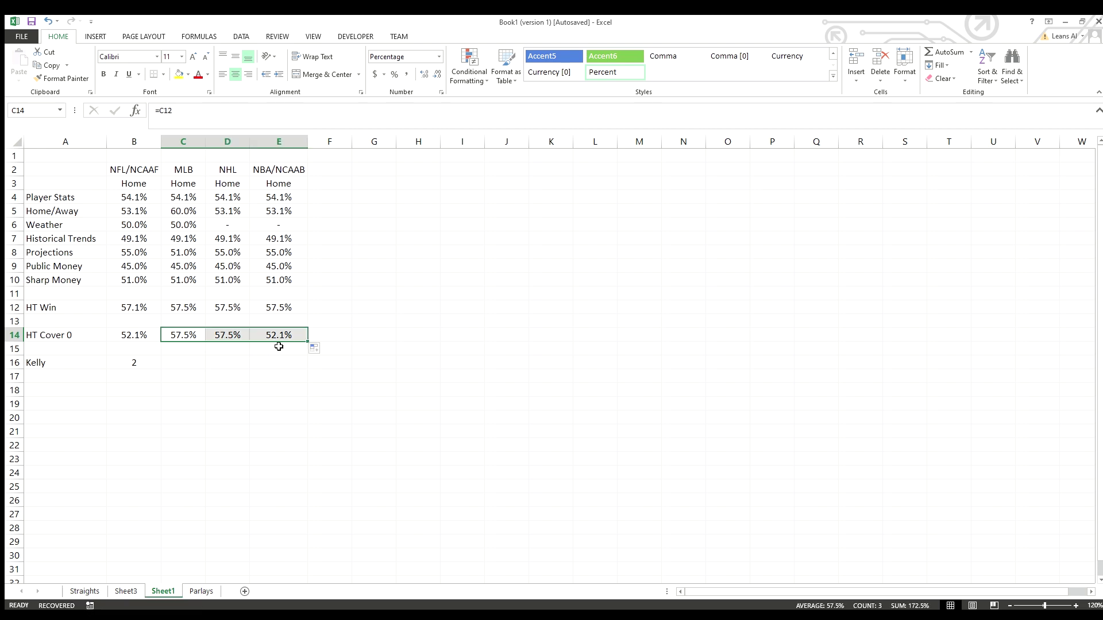
Enter a Kelly value of 7 for MLB, NHL and NBA/NCAAB in C16:E16
click(181, 362)
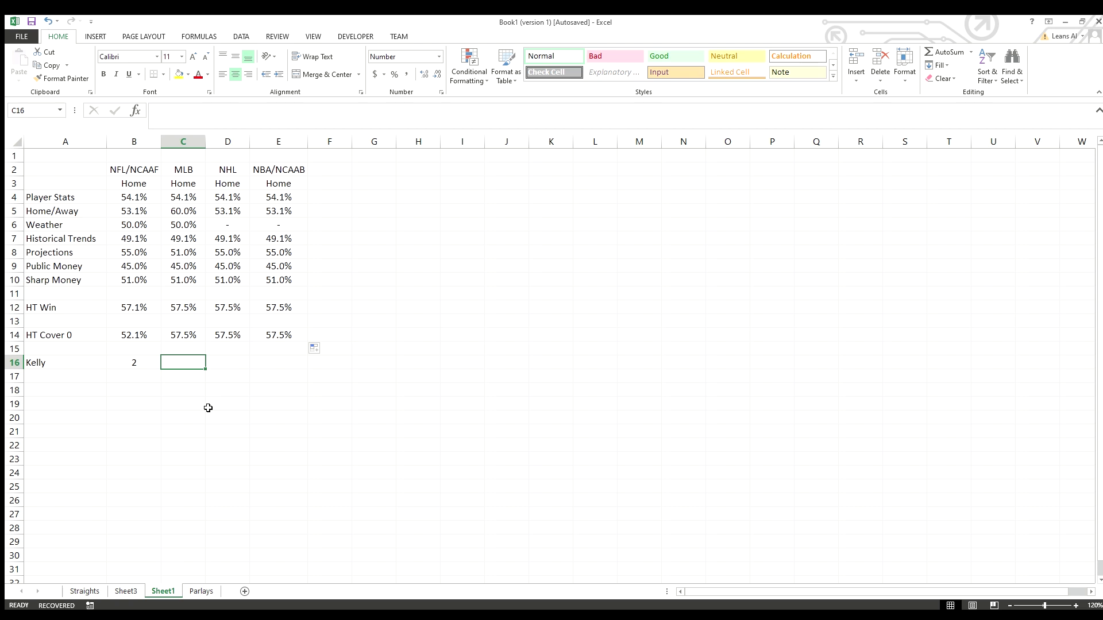
text(7)
key(Tab)
text(7)
key(Tab)
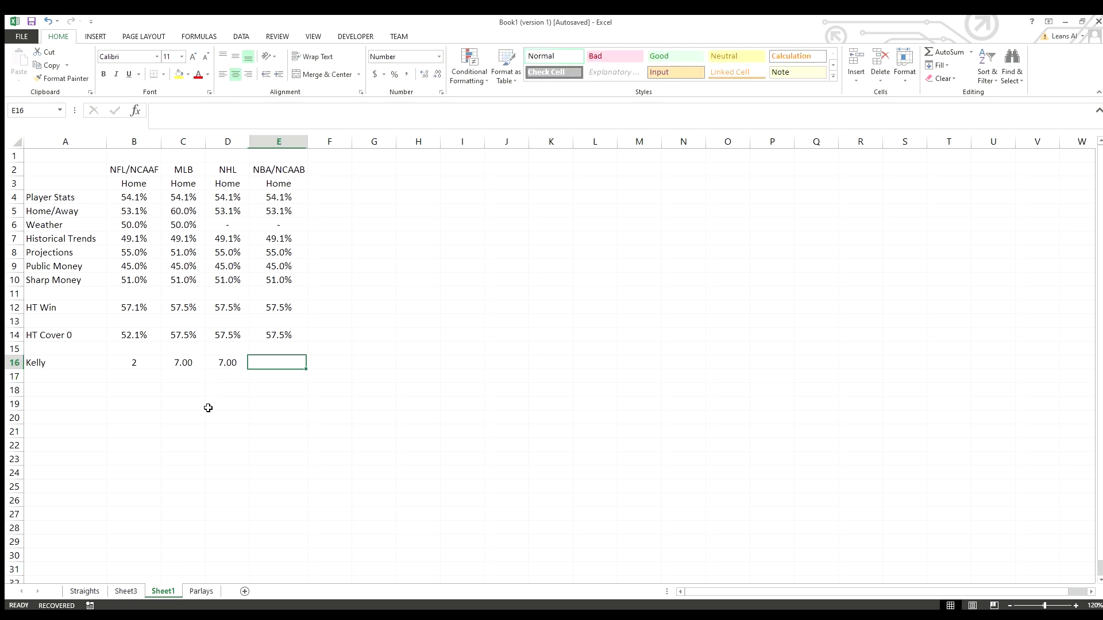
text(7)
key(Return)
Format the Kelly row to show whole numbers with no decimal places
key(shift+space)
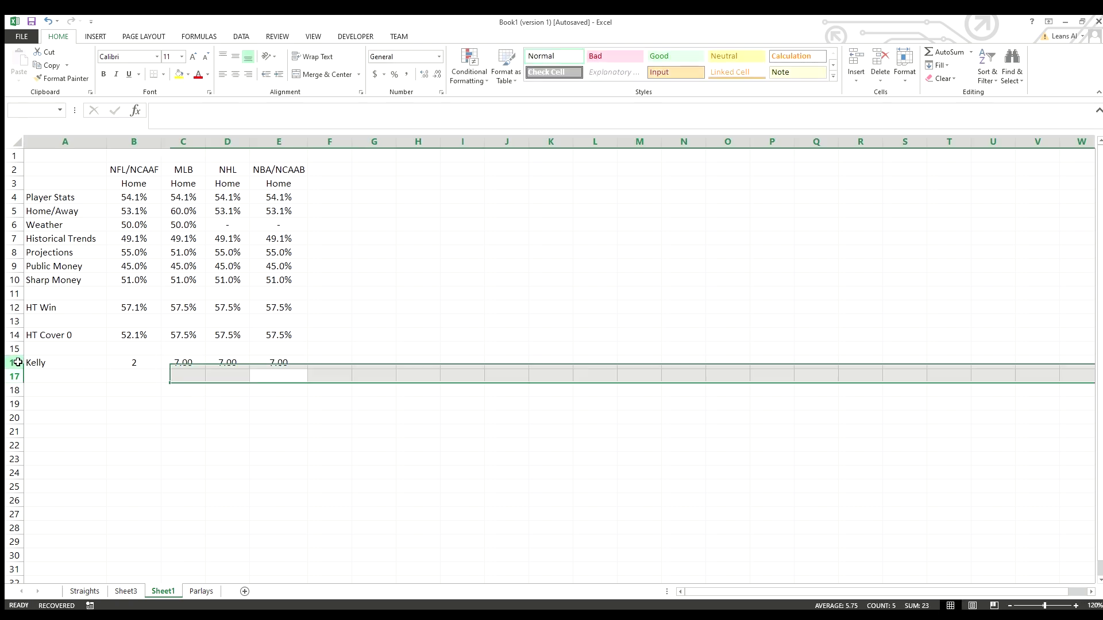
shift+click(17, 361)
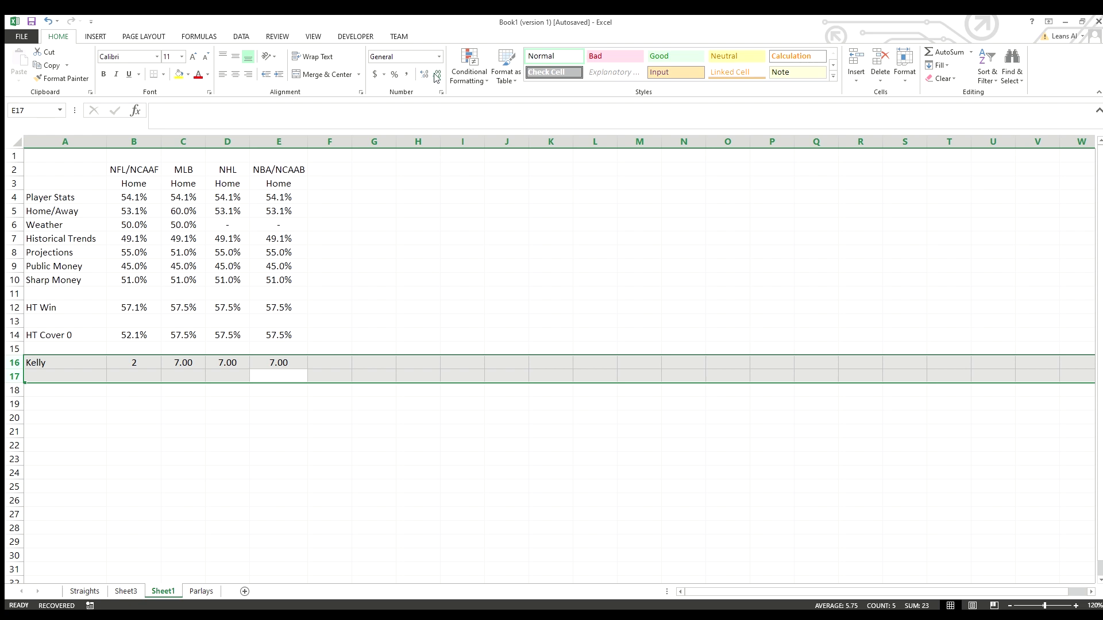
click(46, 366)
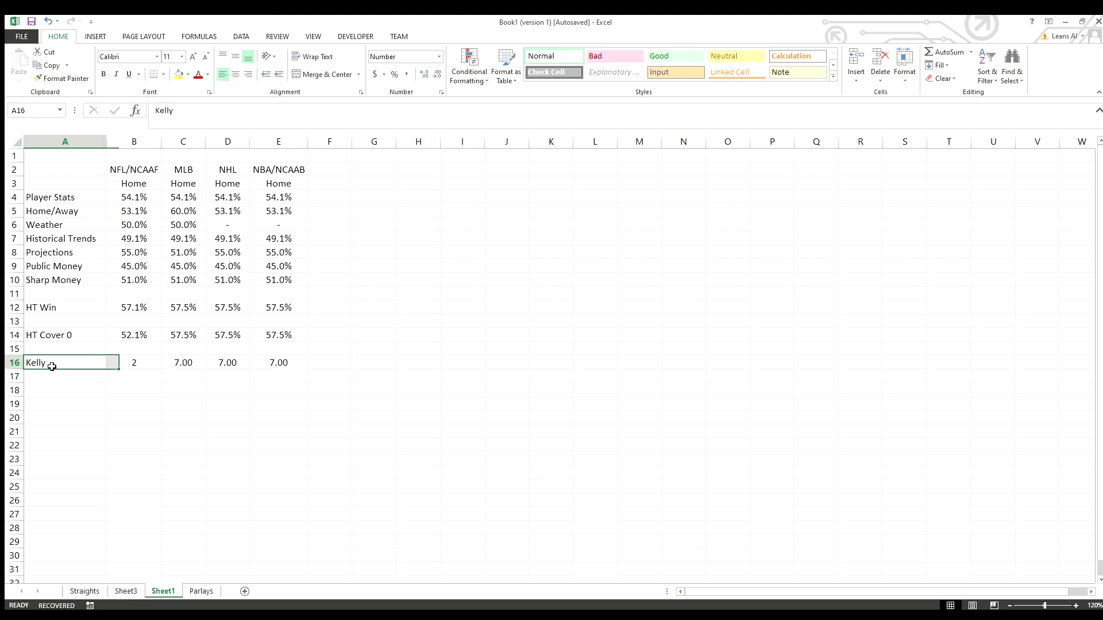
click(23, 369)
click(424, 75)
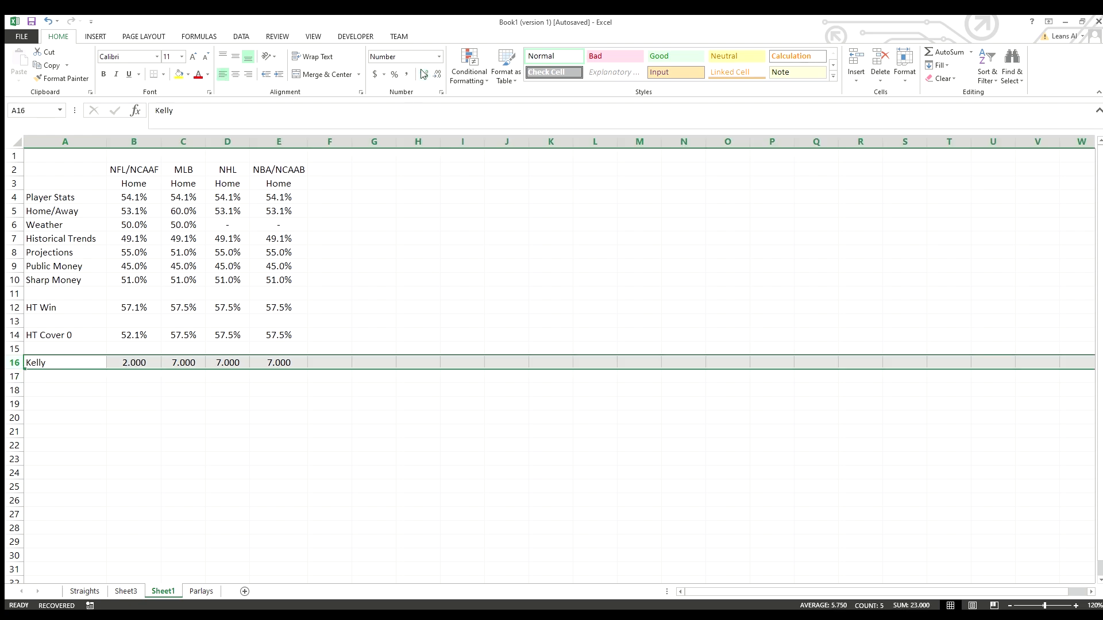
click(437, 74)
click(436, 74)
click(437, 74)
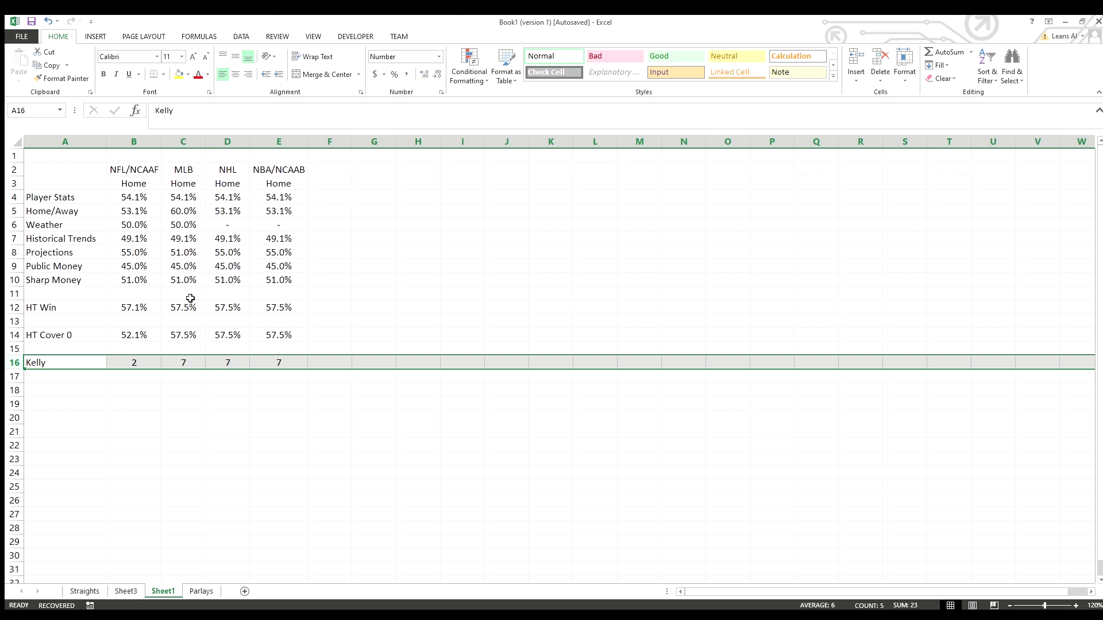
Label row 18 in column A as Machine Learning
click(68, 391)
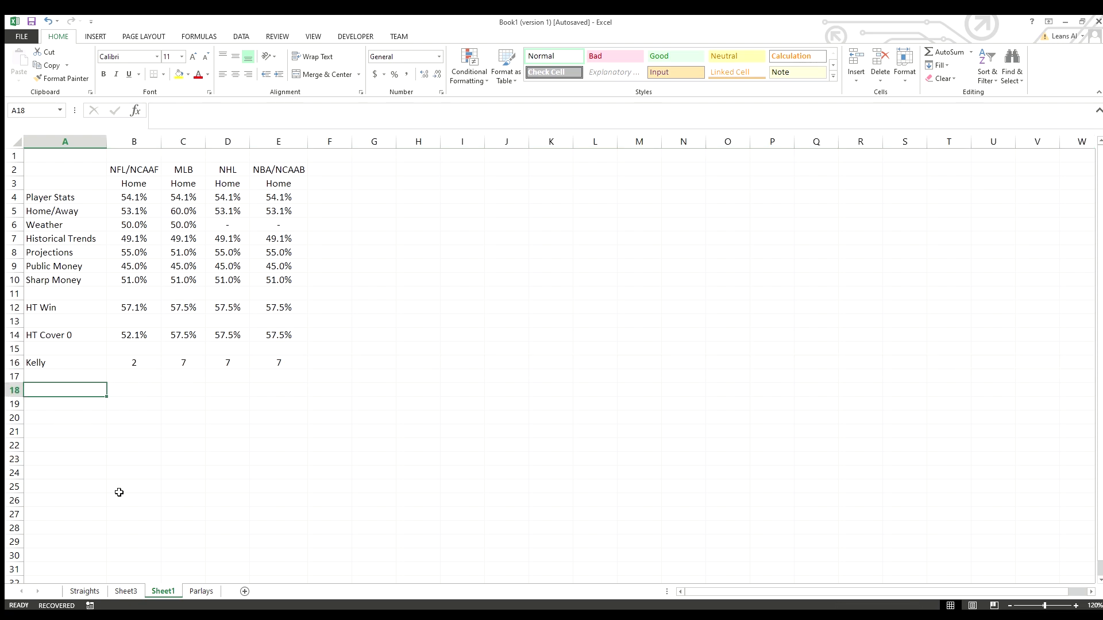
text(Machine Lean)
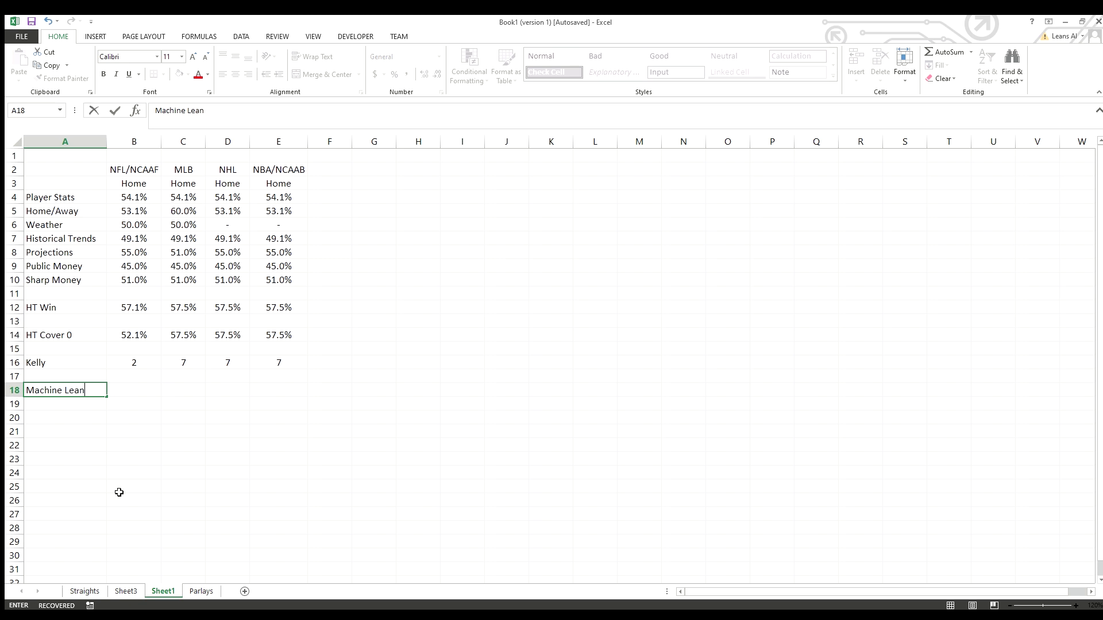
text(rning)
key(Return)
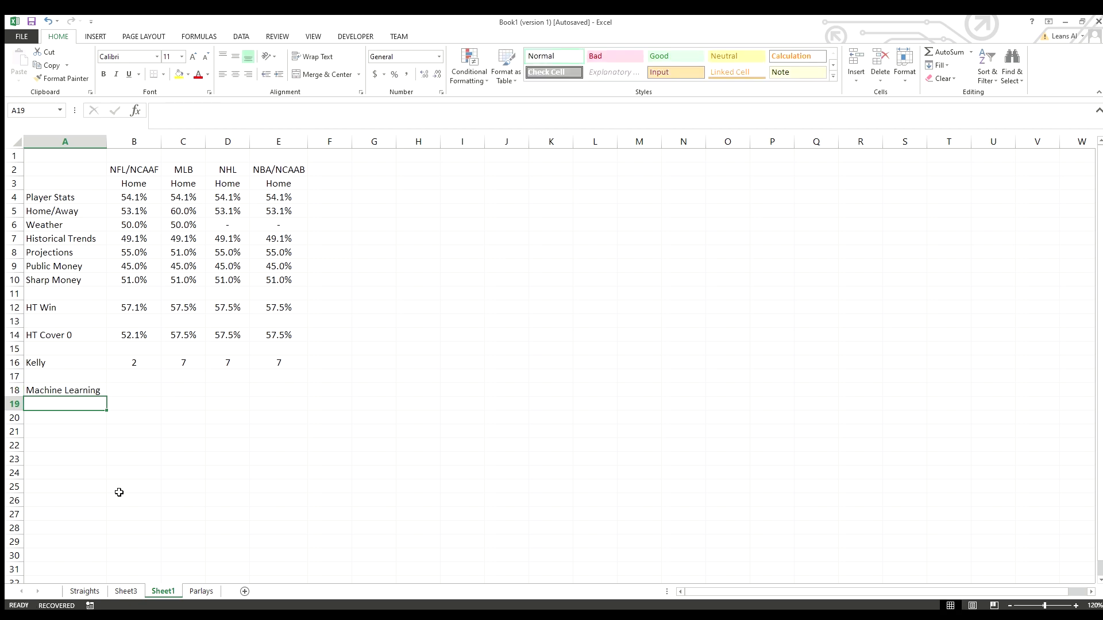